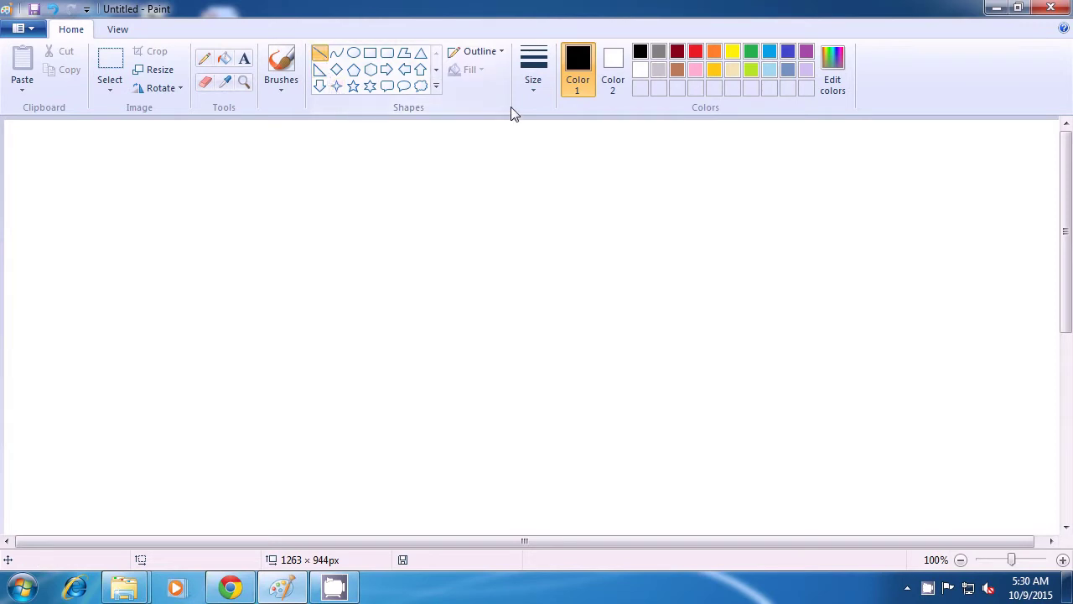
Choose a line thickness and draw a dark red letter L with straight lines near the canvas's upper-left corner, its foot about 74 px long.
{"action": "left_click", "coordinate": [533, 84]}
{"action": "left_click", "coordinate": [554, 183]}
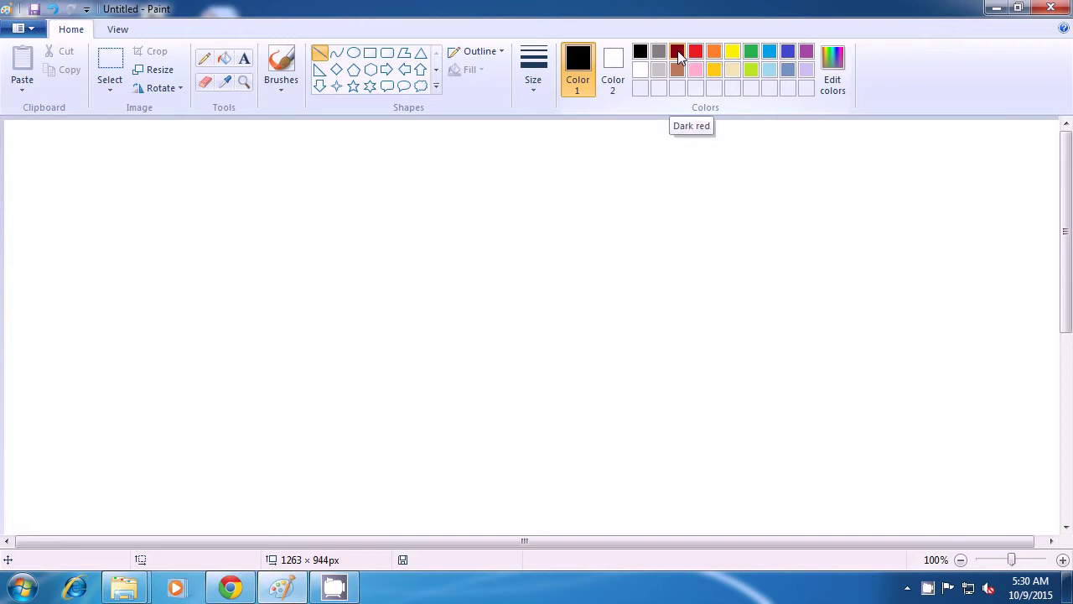
{"action": "left_click", "coordinate": [677, 52]}
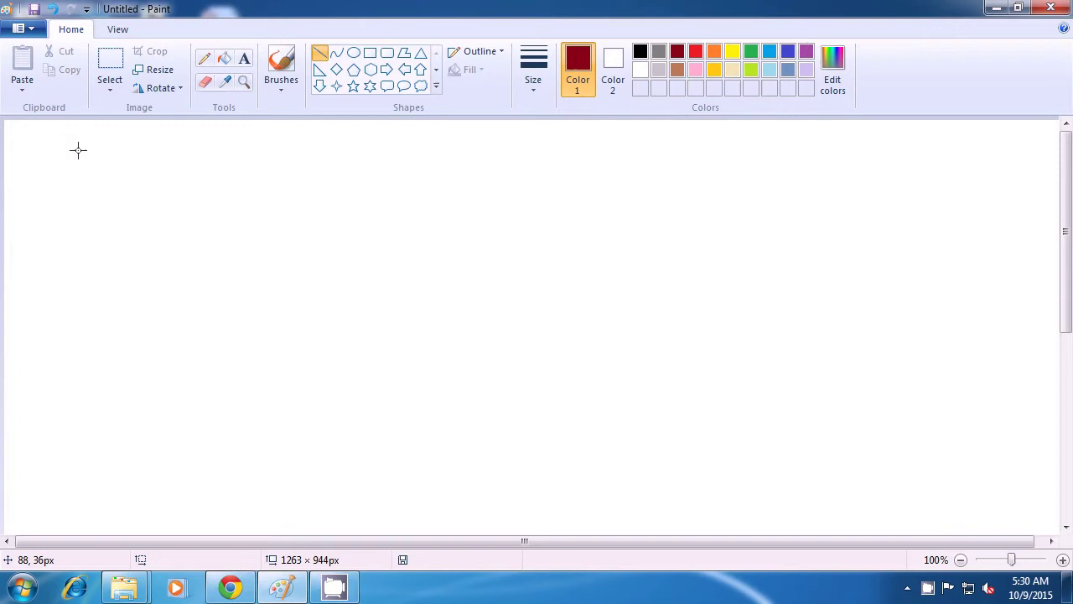
{"action": "left_click_drag", "start_coordinate": [78, 150], "coordinate": [77, 240]}
{"action": "left_click", "coordinate": [96, 237]}
{"action": "left_click_drag", "start_coordinate": [79, 242], "coordinate": [140, 242]}
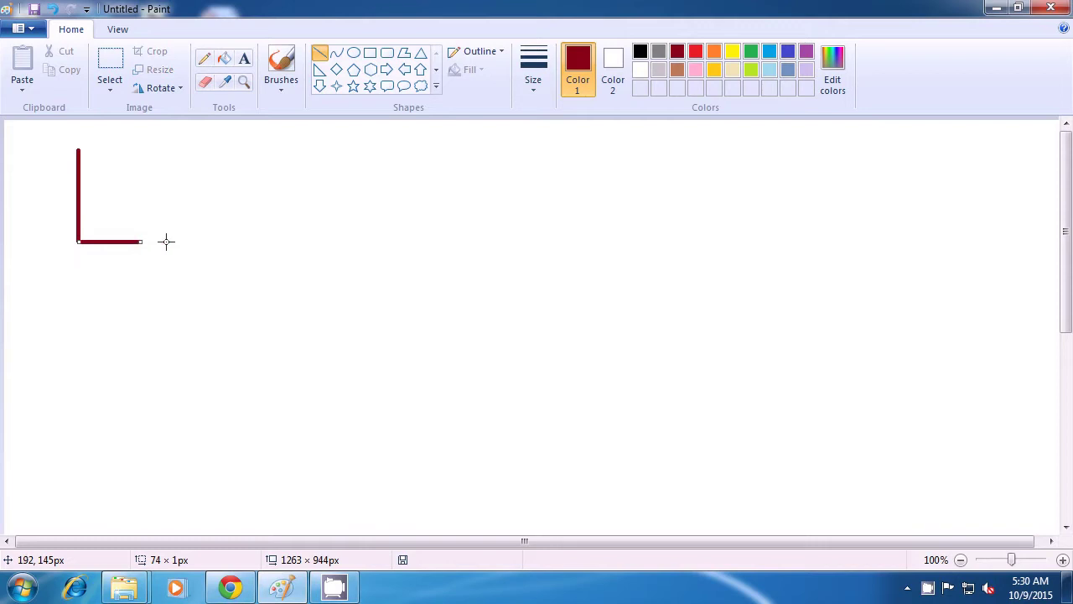
{"action": "left_click", "coordinate": [166, 241]}
Draw an orange letter F with three straight lines beside the dark red L.
{"action": "left_click", "coordinate": [713, 52]}
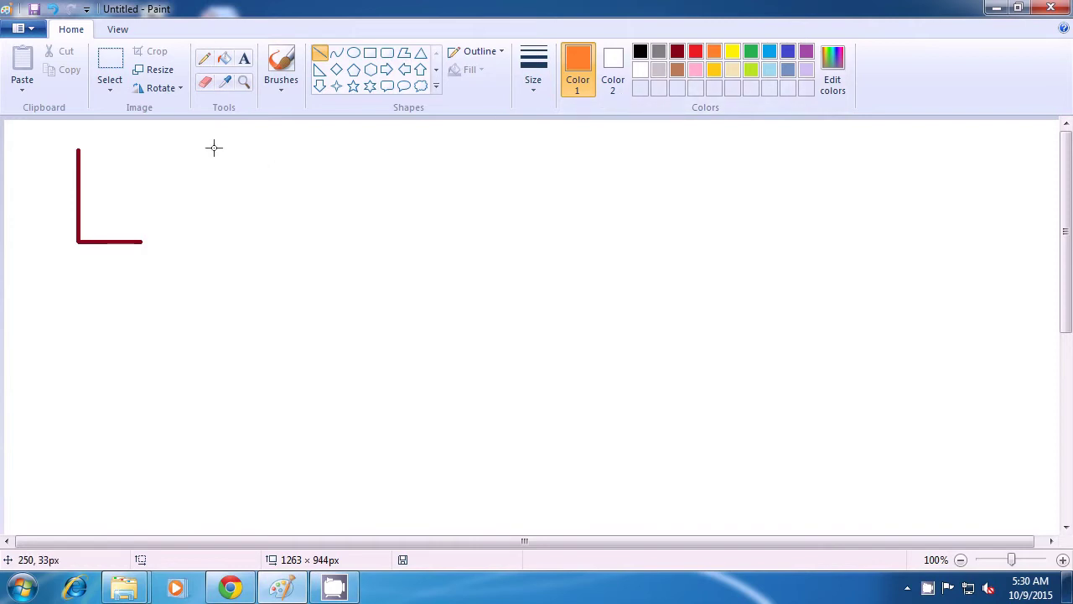
{"action": "left_click_drag", "start_coordinate": [214, 147], "coordinate": [213, 247]}
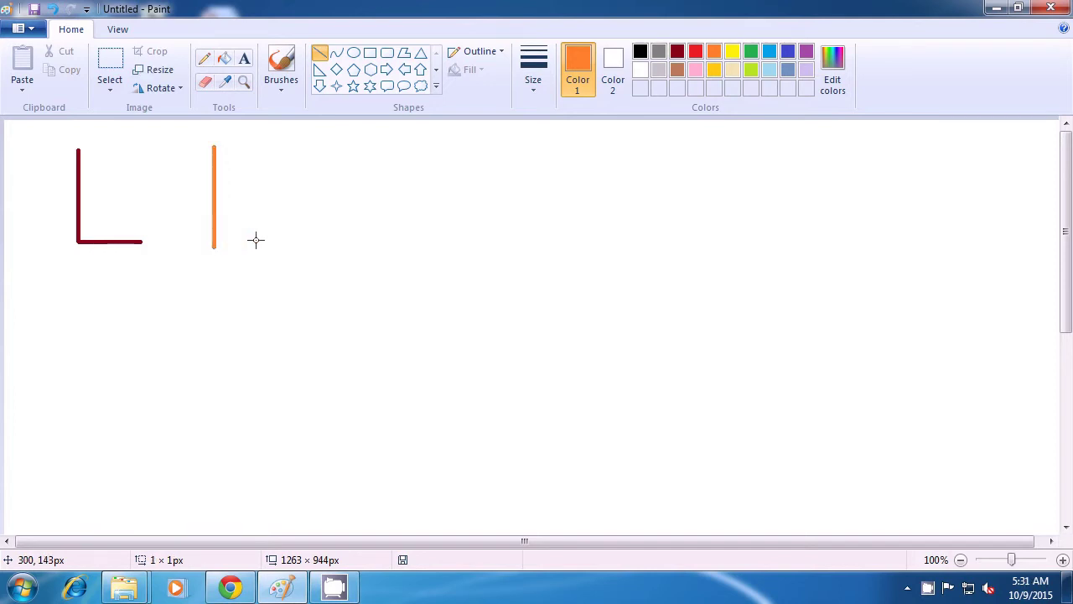
{"action": "left_click_drag", "start_coordinate": [213, 149], "coordinate": [256, 148]}
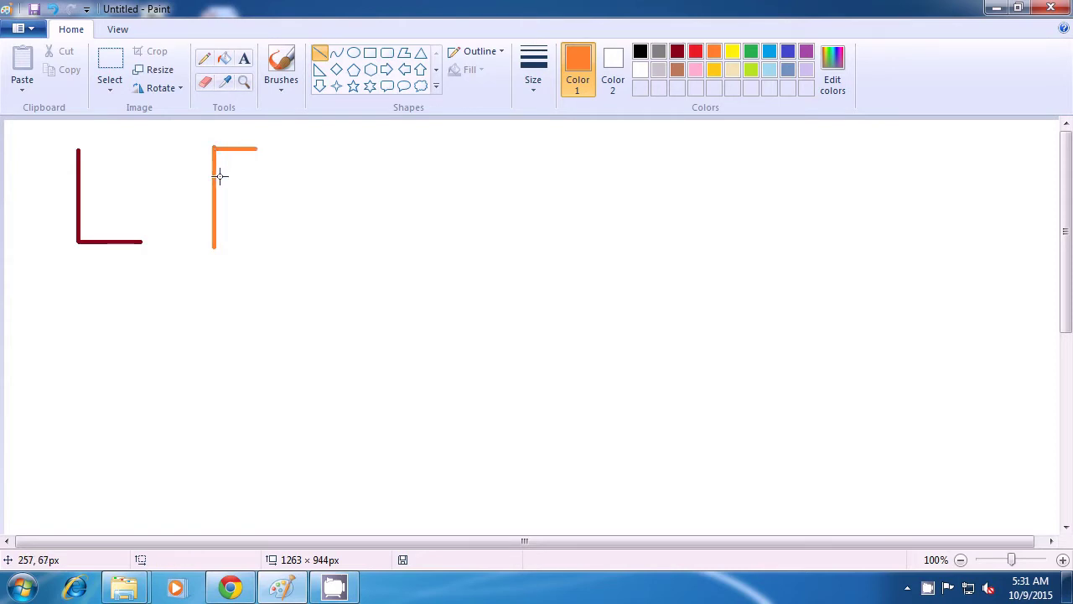
{"action": "left_click_drag", "start_coordinate": [215, 176], "coordinate": [255, 175]}
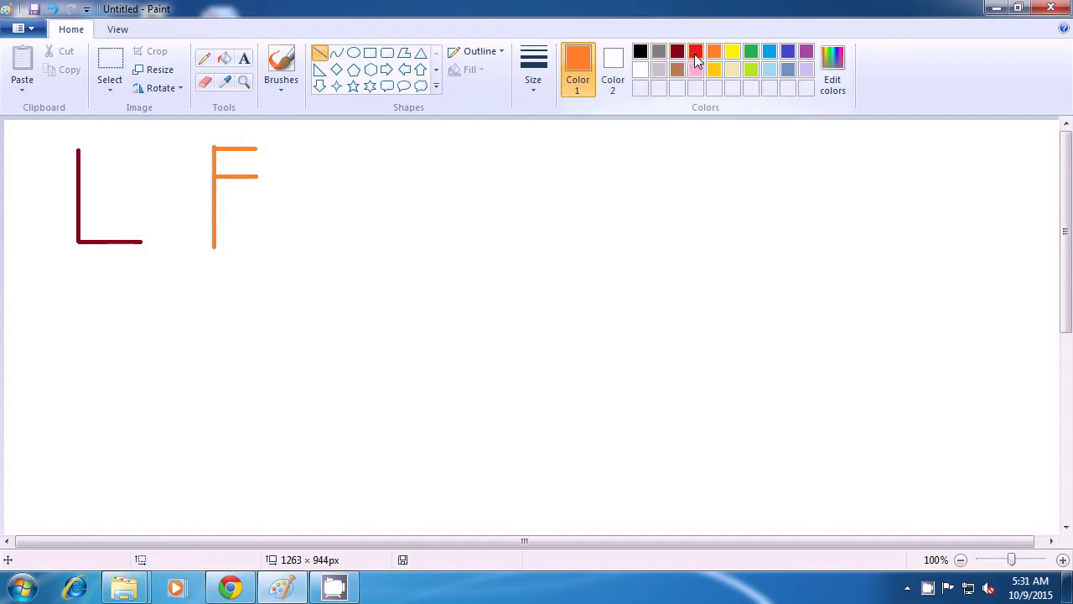
Draw a red letter Y beside the orange F, using two slanted arms and a vertical stem.
{"action": "left_click", "coordinate": [695, 54]}
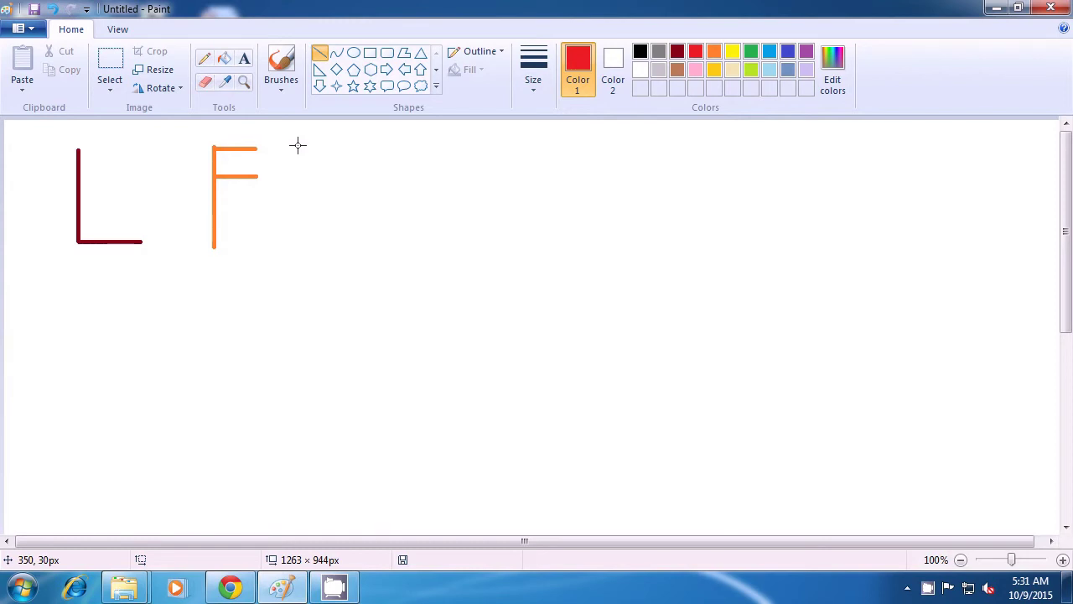
{"action": "left_click_drag", "start_coordinate": [312, 147], "coordinate": [338, 201]}
{"action": "left_click_drag", "start_coordinate": [373, 145], "coordinate": [338, 200]}
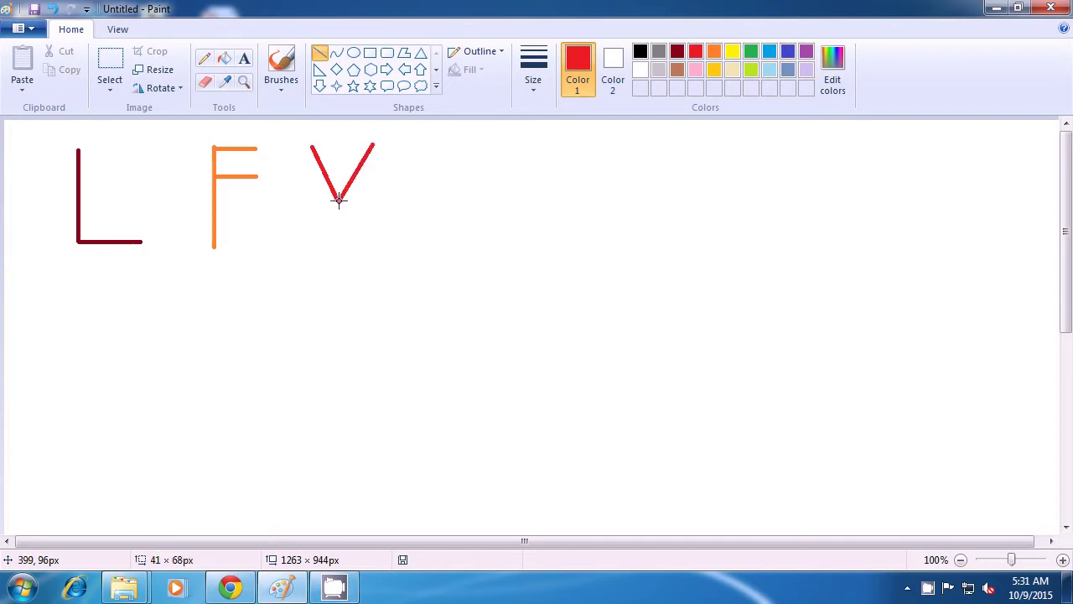
{"action": "left_click", "coordinate": [405, 191]}
{"action": "left_click_drag", "start_coordinate": [337, 199], "coordinate": [337, 259]}
{"action": "left_click", "coordinate": [397, 247]}
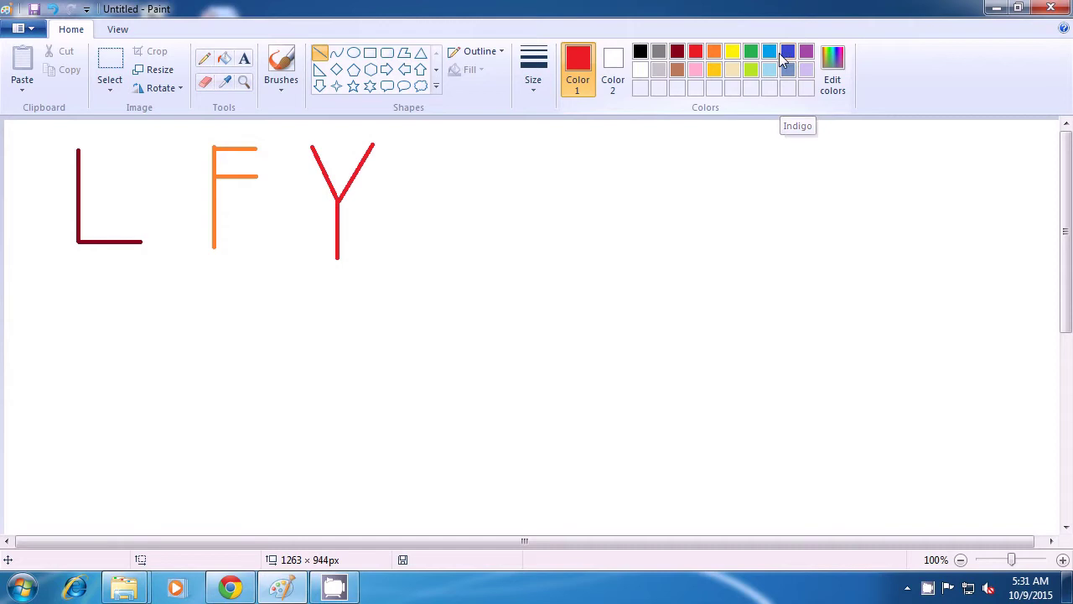
Draw a turquoise letter E beside the red Y, using a vertical line and three horizontal bars.
{"action": "left_click", "coordinate": [769, 52]}
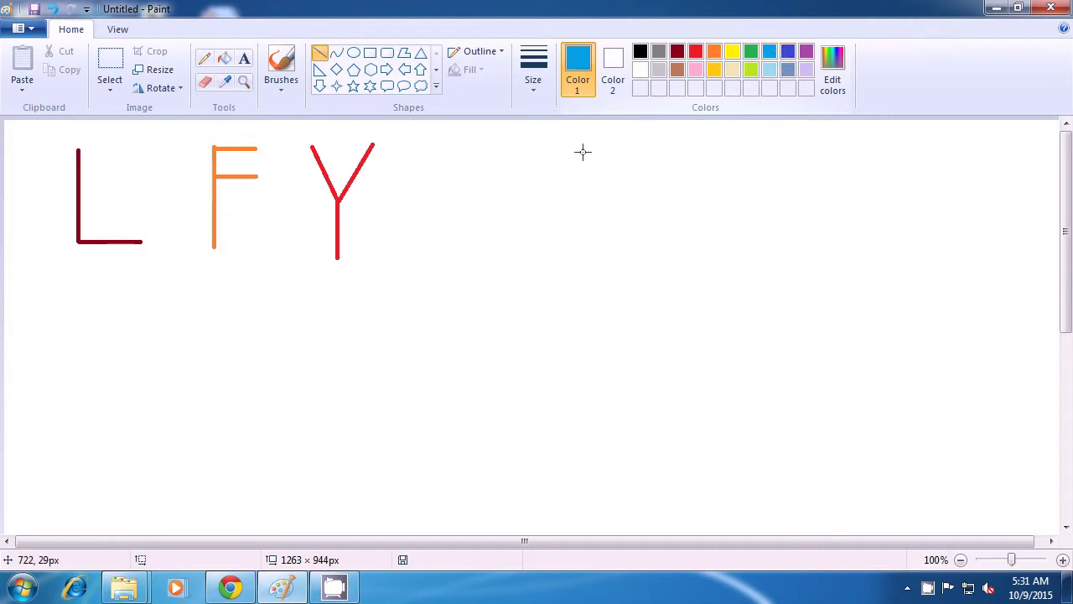
{"action": "left_click_drag", "start_coordinate": [433, 143], "coordinate": [434, 246]}
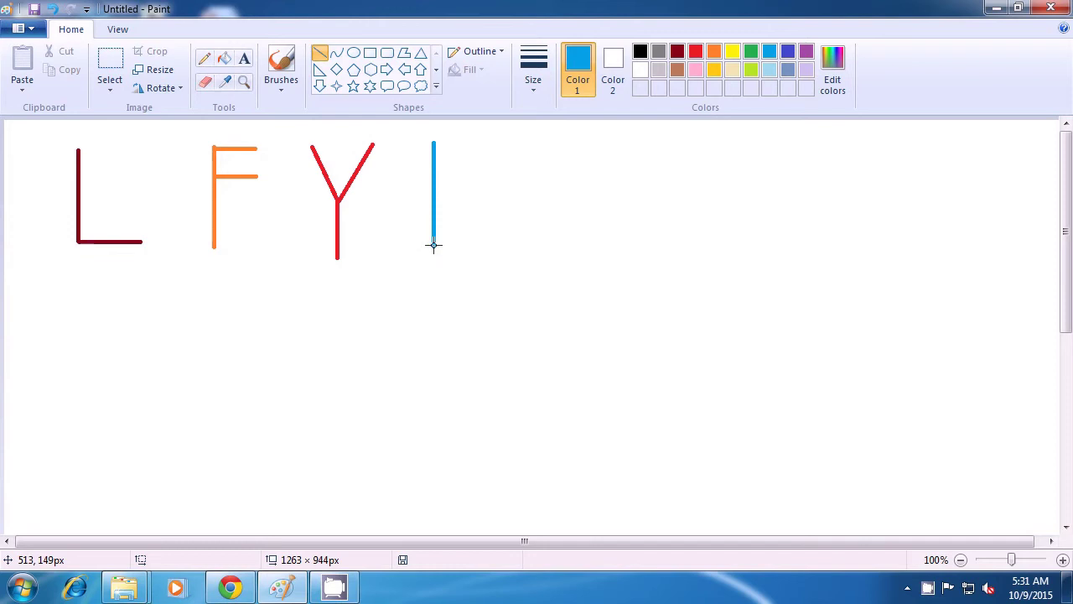
{"action": "left_click_drag", "start_coordinate": [434, 245], "coordinate": [497, 244]}
{"action": "left_click", "coordinate": [538, 245]}
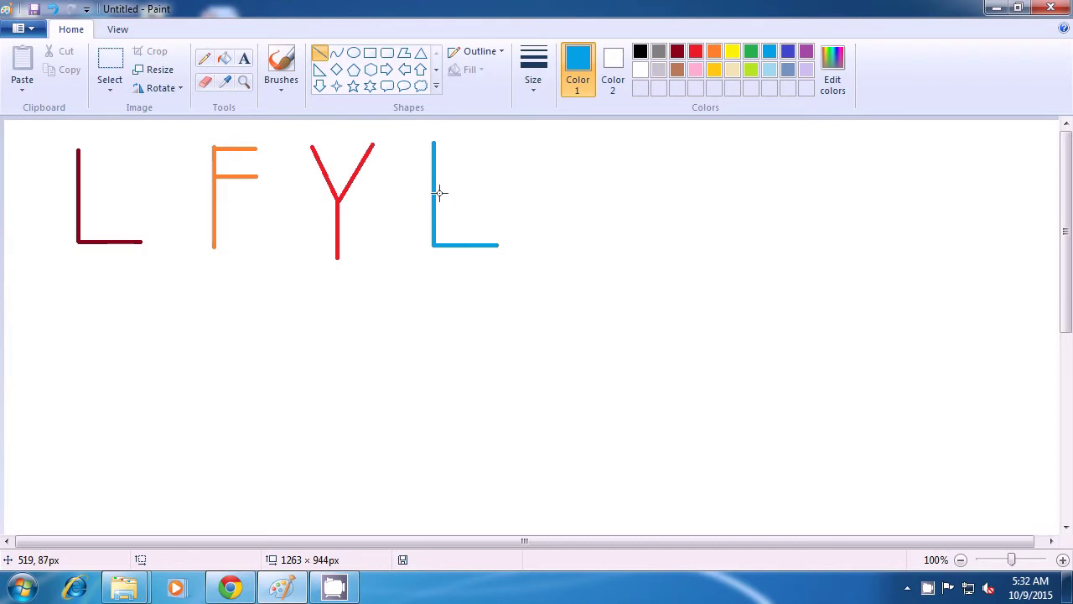
{"action": "left_click_drag", "start_coordinate": [434, 195], "coordinate": [488, 196]}
{"action": "left_click", "coordinate": [541, 198]}
{"action": "mouse_move", "coordinate": [434, 144]}
{"action": "left_mouse_down"}
{"action": "mouse_move", "coordinate": [494, 149]}
{"action": "mouse_move", "coordinate": [485, 143]}
{"action": "left_mouse_up"}
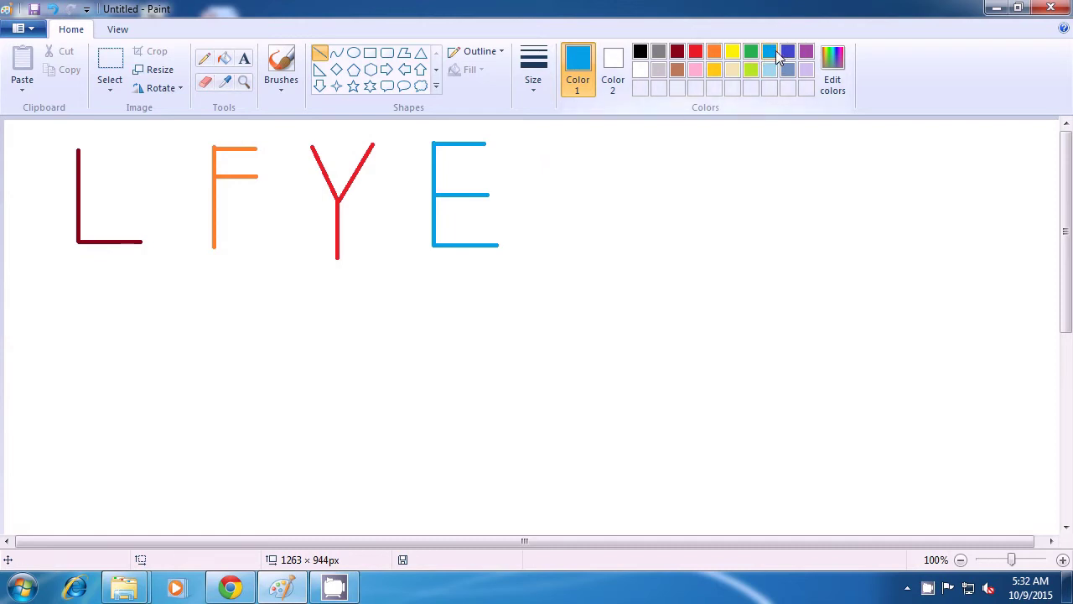
Draw an indigo letter H beside the turquoise E, using two vertical lines joined by a crossbar.
{"action": "left_click", "coordinate": [788, 52]}
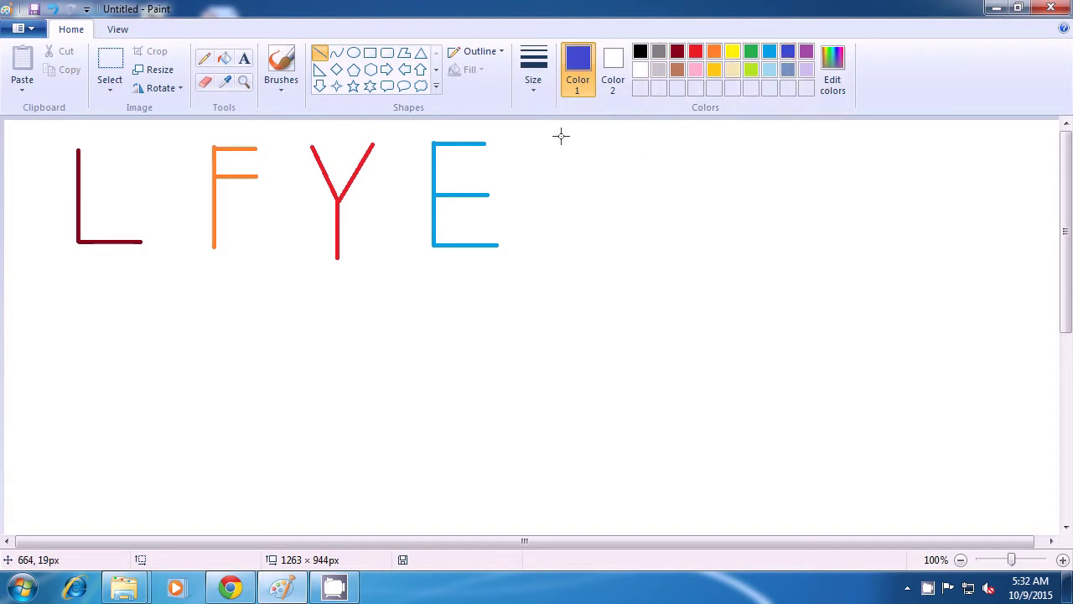
{"action": "left_click_drag", "start_coordinate": [561, 136], "coordinate": [561, 248]}
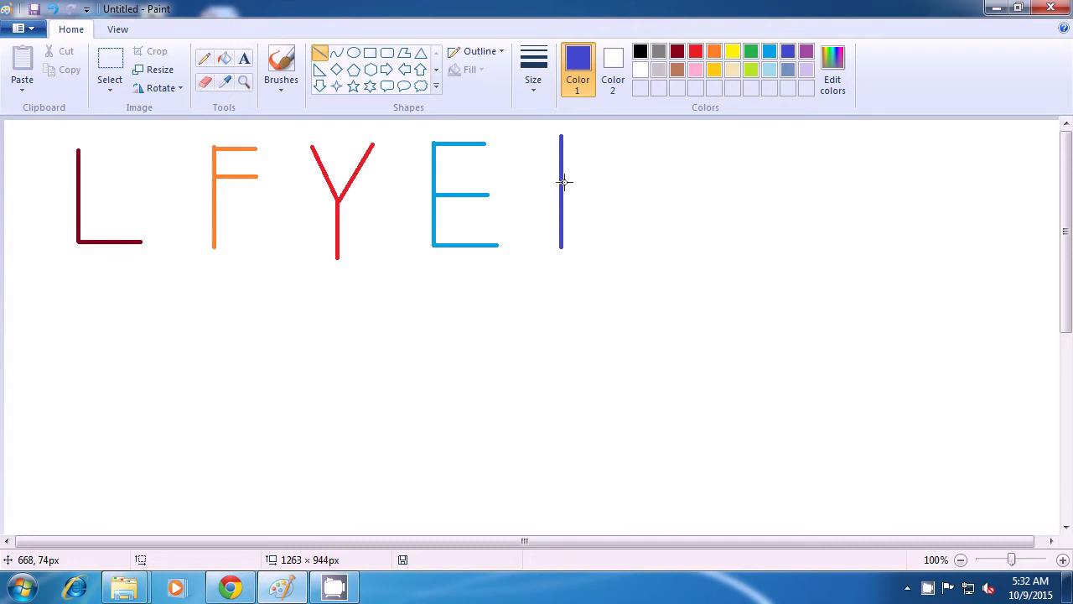
{"action": "left_click_drag", "start_coordinate": [561, 183], "coordinate": [615, 183]}
{"action": "left_click_drag", "start_coordinate": [616, 137], "coordinate": [616, 253]}
{"action": "left_click", "coordinate": [676, 256]}
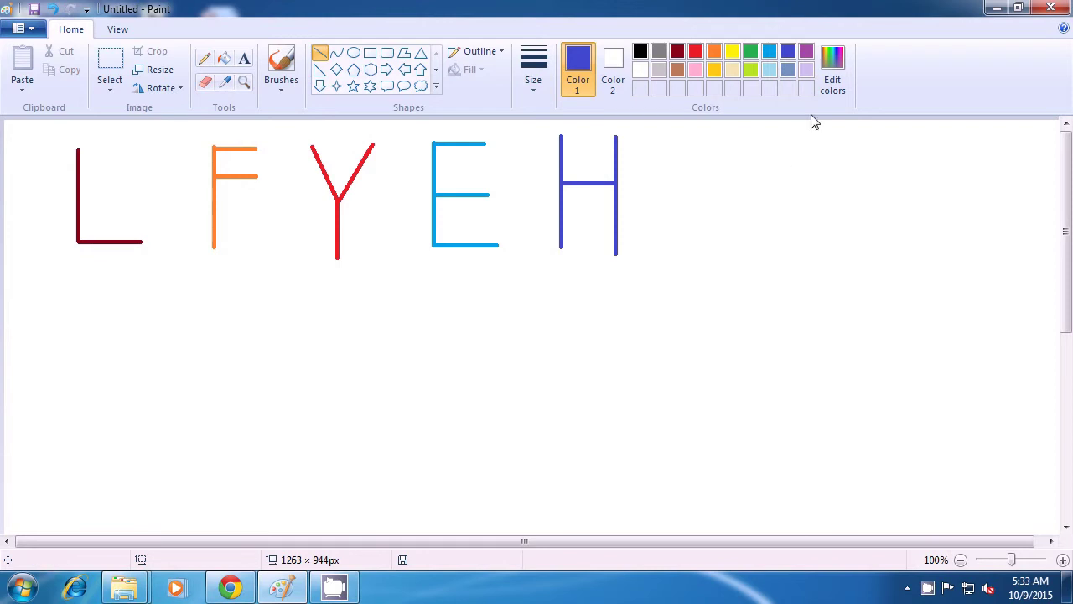
Draw a lavender letter I with horizontal bars at both ends beside the indigo H, its stem about 103 px tall.
{"action": "left_click", "coordinate": [807, 72]}
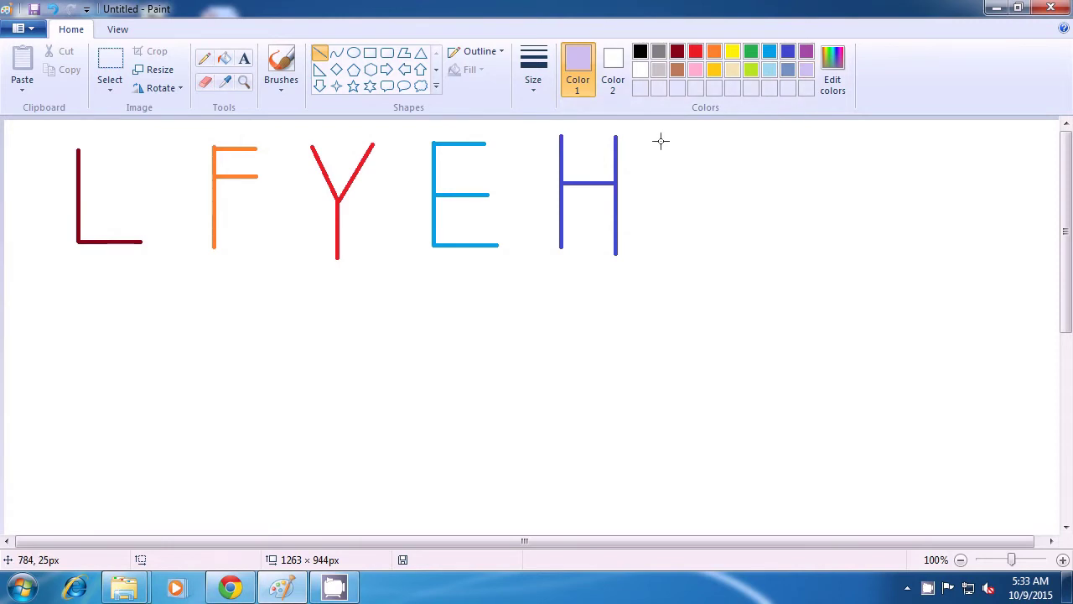
{"action": "left_click_drag", "start_coordinate": [659, 140], "coordinate": [744, 140]}
{"action": "left_click", "coordinate": [760, 175]}
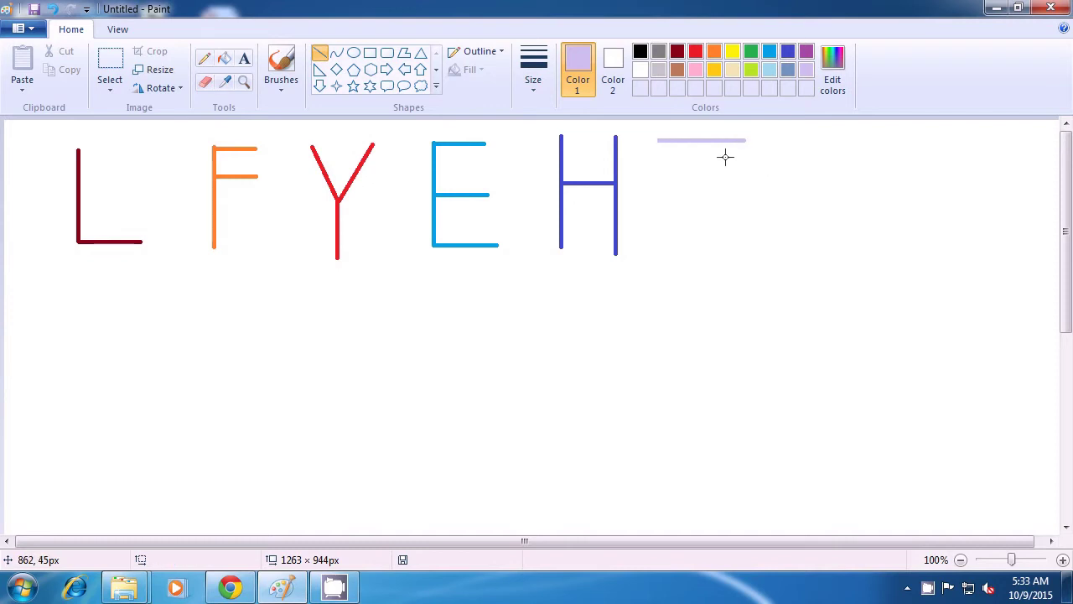
{"action": "left_click_drag", "start_coordinate": [701, 141], "coordinate": [701, 227]}
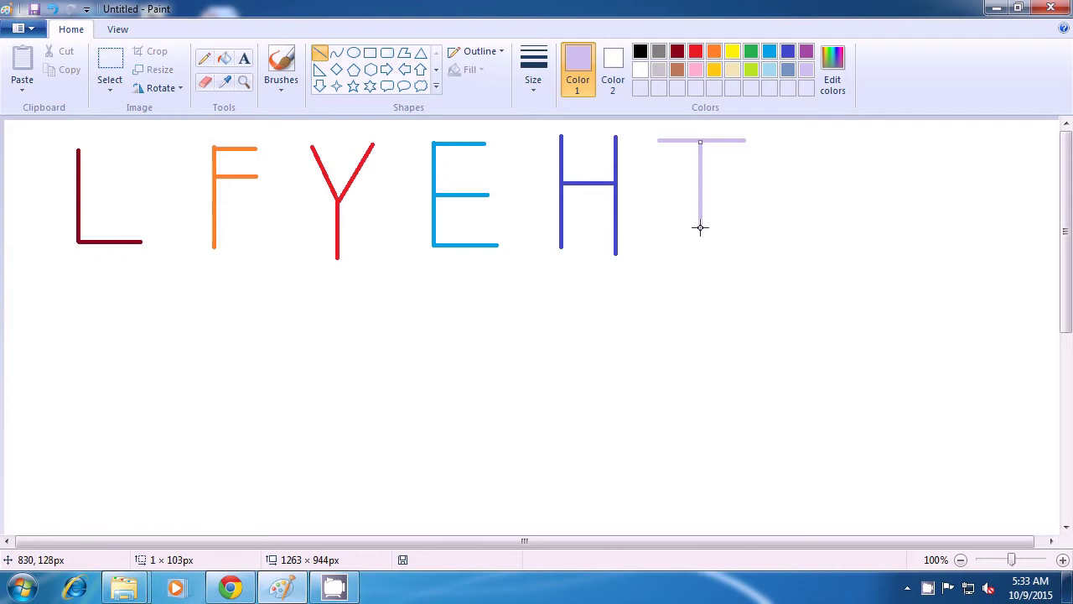
{"action": "left_click", "coordinate": [741, 228]}
{"action": "key", "text": "ctrl+z"}
{"action": "left_click_drag", "start_coordinate": [662, 227], "coordinate": [741, 226]}
{"action": "left_click", "coordinate": [816, 238]}
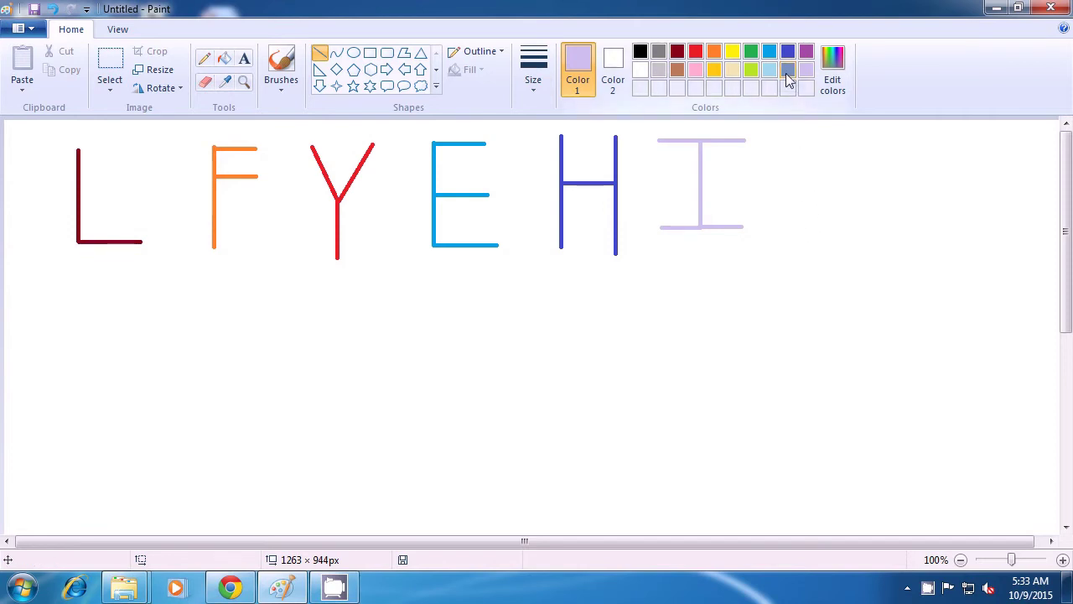
Draw a blue-gray letter X from two crossing diagonals at the end of the first row, about 127 × 123 px.
{"action": "left_click", "coordinate": [788, 74]}
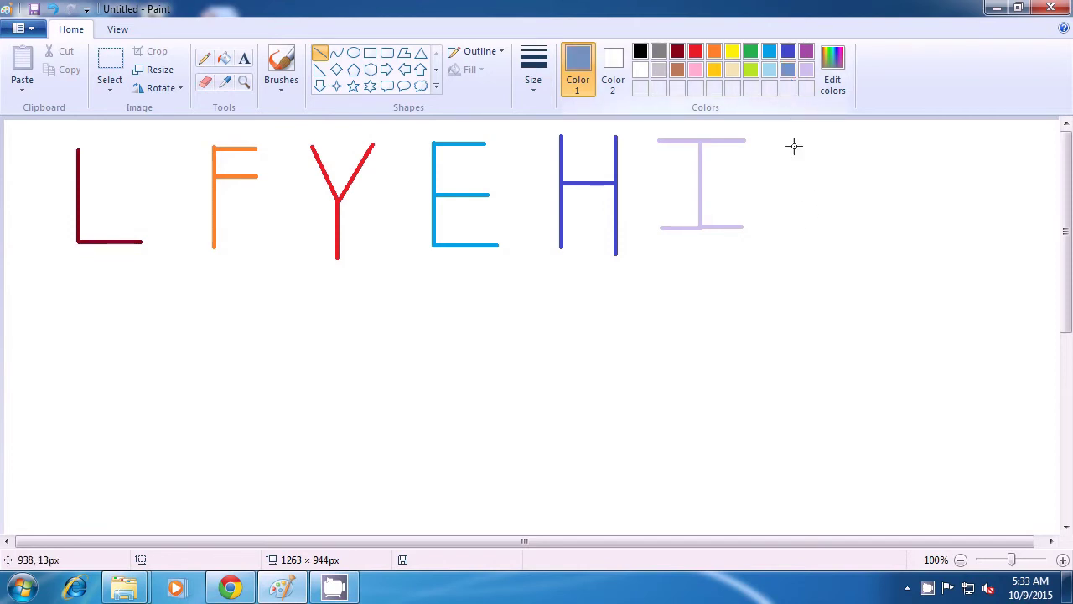
{"action": "left_click_drag", "start_coordinate": [869, 142], "coordinate": [803, 238]}
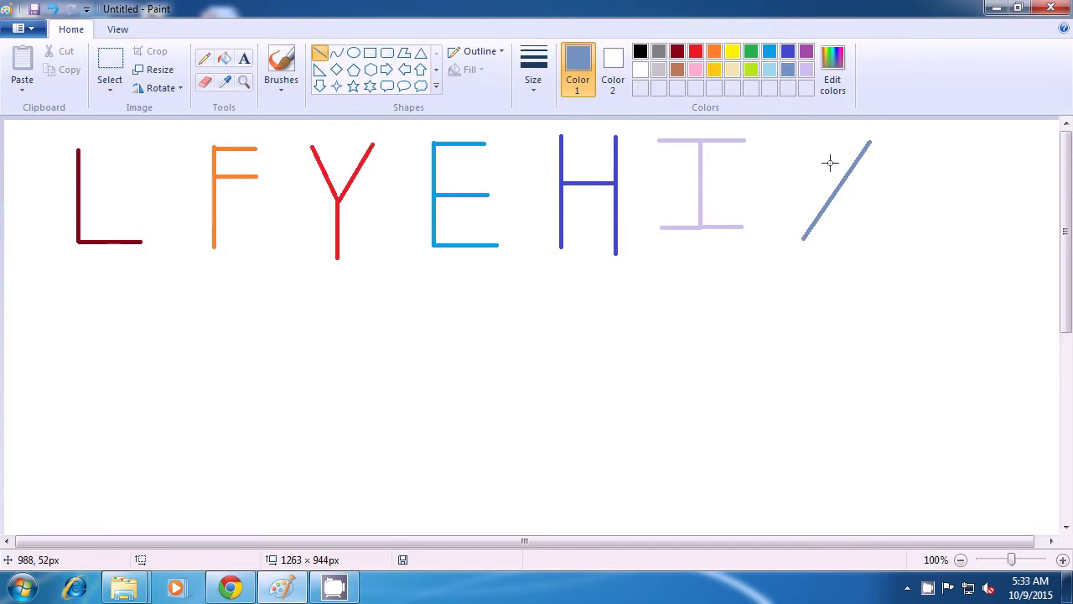
{"action": "mouse_move", "coordinate": [791, 139]}
{"action": "left_mouse_down"}
{"action": "mouse_move", "coordinate": [887, 216]}
{"action": "mouse_move", "coordinate": [896, 239]}
{"action": "left_mouse_up"}
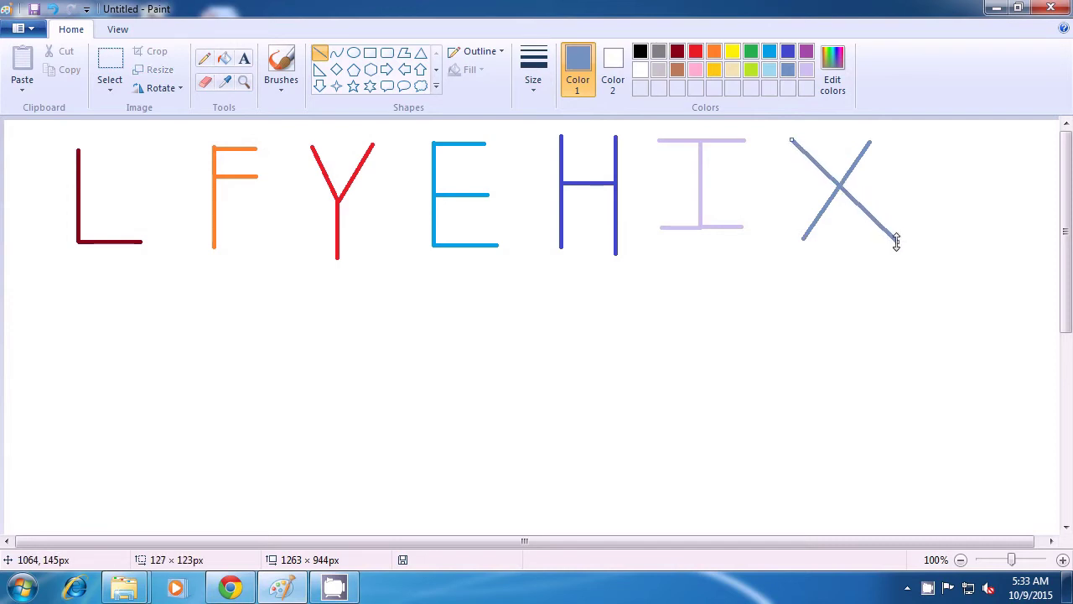
{"action": "left_click", "coordinate": [856, 272]}
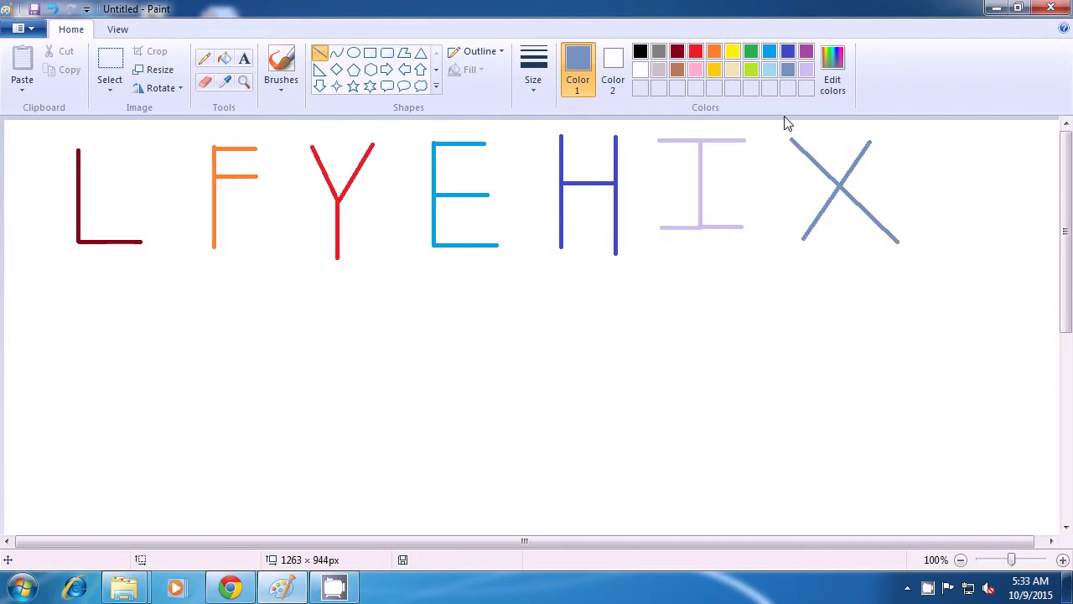
Draw a lime letter W with four slanted lines below the dark red L to start a second row.
{"action": "left_click", "coordinate": [752, 75]}
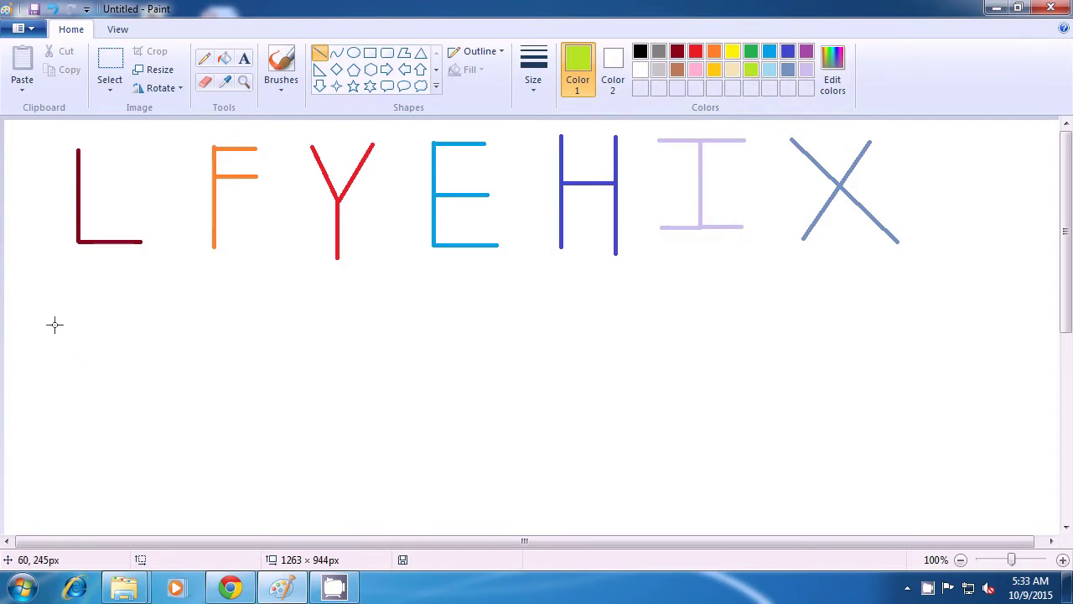
{"action": "left_click_drag", "start_coordinate": [50, 311], "coordinate": [68, 387]}
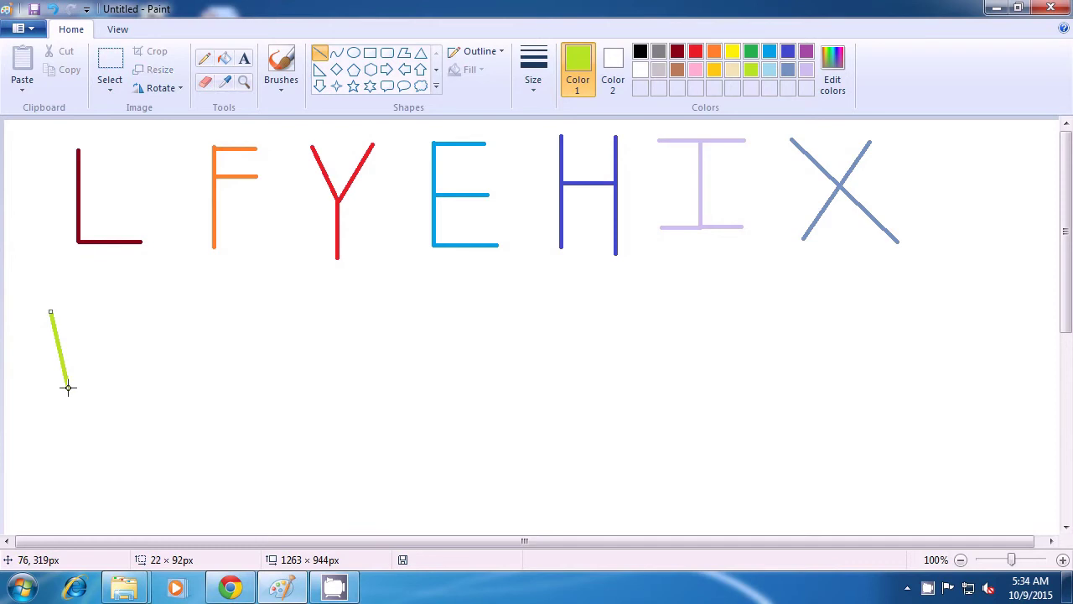
{"action": "left_click", "coordinate": [90, 387]}
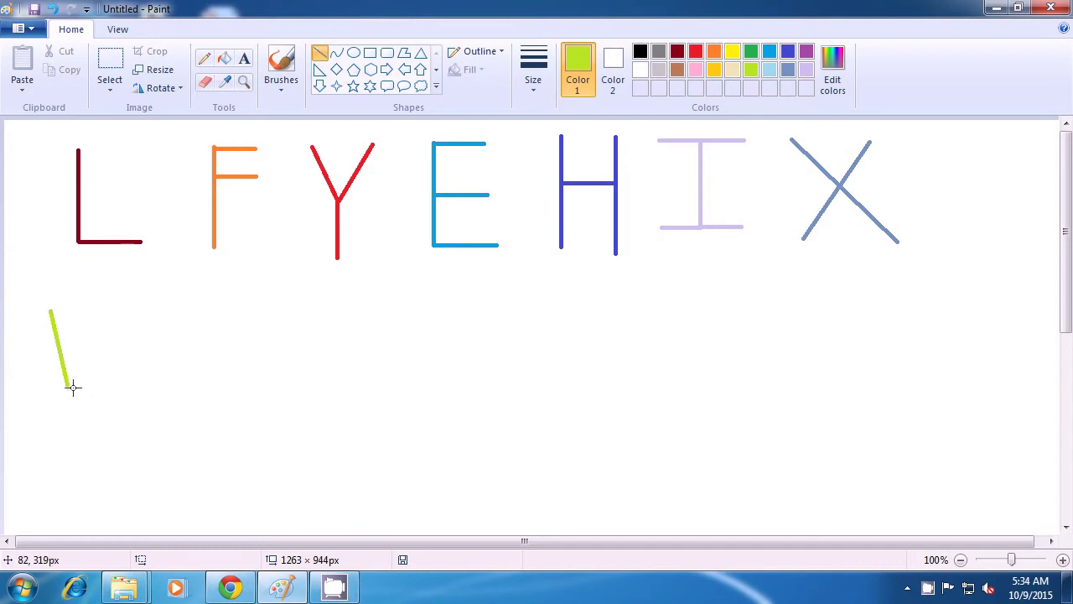
{"action": "mouse_move", "coordinate": [69, 386]}
{"action": "left_mouse_down"}
{"action": "mouse_move", "coordinate": [92, 361]}
{"action": "mouse_move", "coordinate": [111, 388]}
{"action": "mouse_move", "coordinate": [125, 306]}
{"action": "left_mouse_up"}
{"action": "left_click", "coordinate": [93, 362]}
{"action": "left_click", "coordinate": [156, 400]}
{"action": "left_click", "coordinate": [182, 337]}
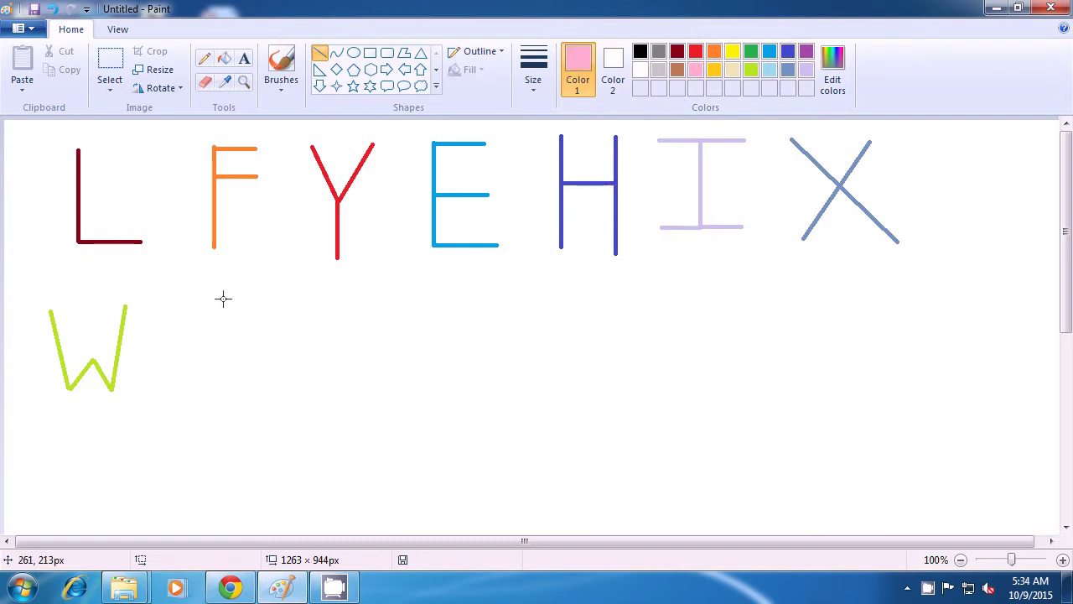
Draw a pink letter A beside the lime W, using two slanted legs about 100 px tall and a crossbar.
{"action": "left_click_drag", "start_coordinate": [223, 297], "coordinate": [190, 381]}
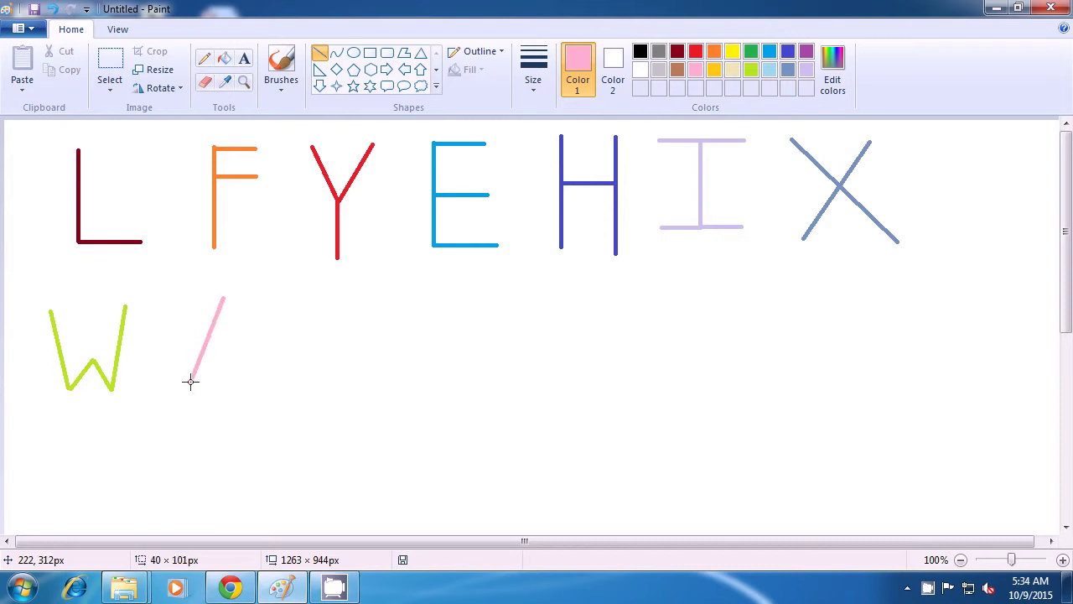
{"action": "left_click", "coordinate": [221, 369]}
{"action": "left_click_drag", "start_coordinate": [225, 300], "coordinate": [256, 374]}
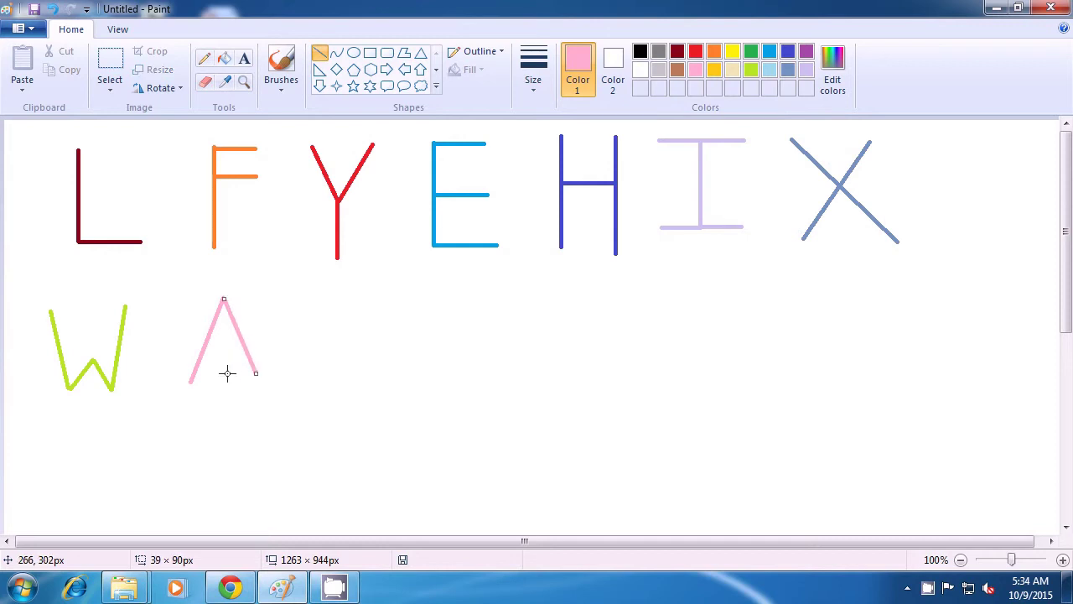
{"action": "left_click_drag", "start_coordinate": [256, 374], "coordinate": [258, 378]}
{"action": "left_click", "coordinate": [227, 394]}
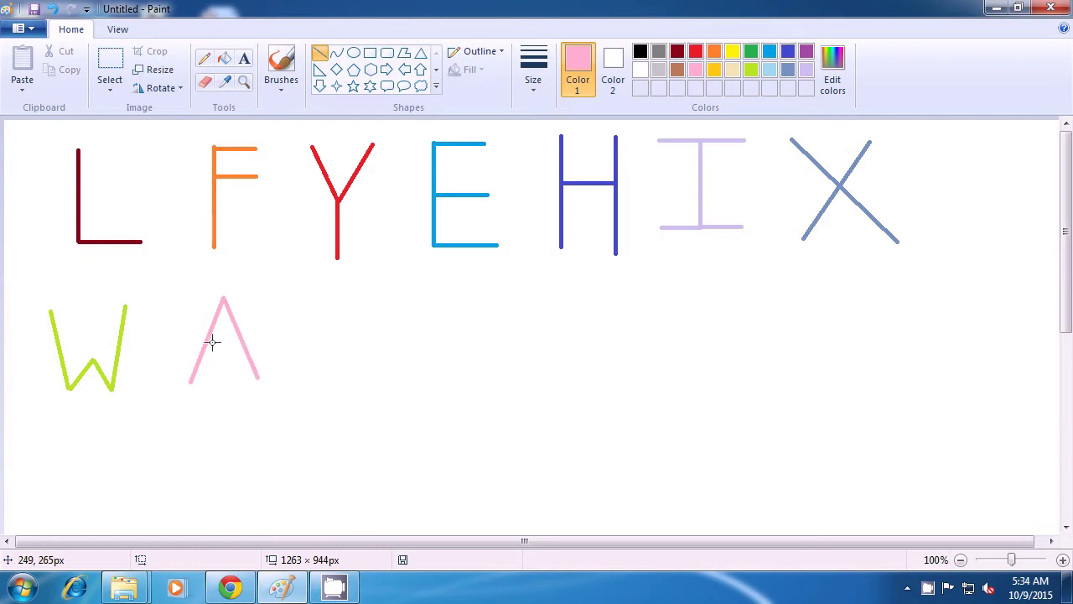
{"action": "left_click_drag", "start_coordinate": [207, 341], "coordinate": [242, 341]}
{"action": "left_click", "coordinate": [357, 359]}
Draw an orange letter T beside the pink A, using a vertical stem and a top bar.
{"action": "left_click", "coordinate": [677, 51]}
{"action": "left_click", "coordinate": [714, 52]}
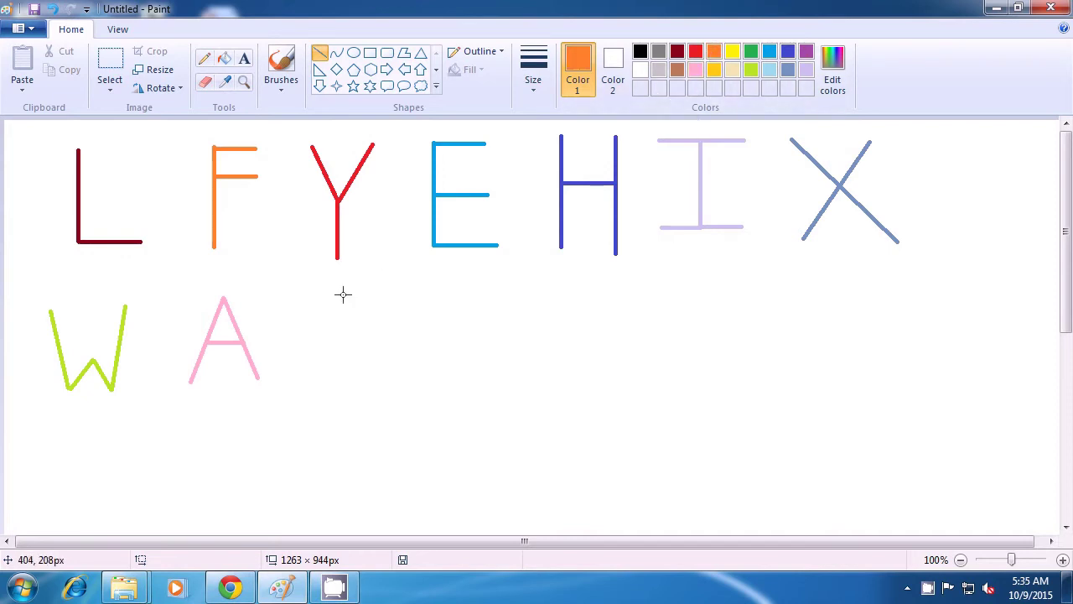
{"action": "left_click_drag", "start_coordinate": [343, 294], "coordinate": [343, 376]}
{"action": "left_click", "coordinate": [411, 372]}
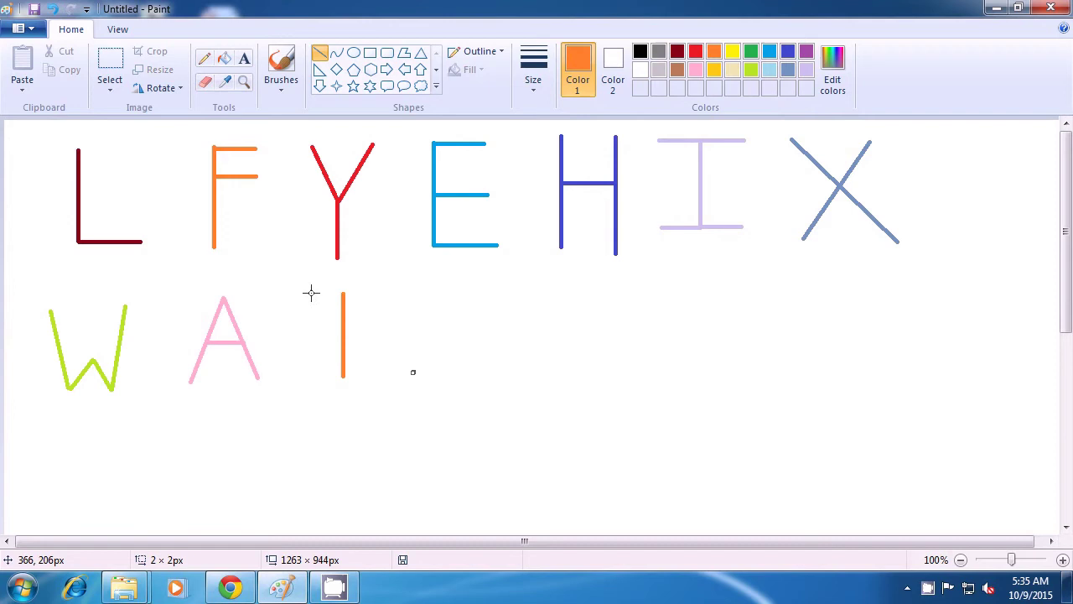
{"action": "left_click_drag", "start_coordinate": [304, 295], "coordinate": [379, 290]}
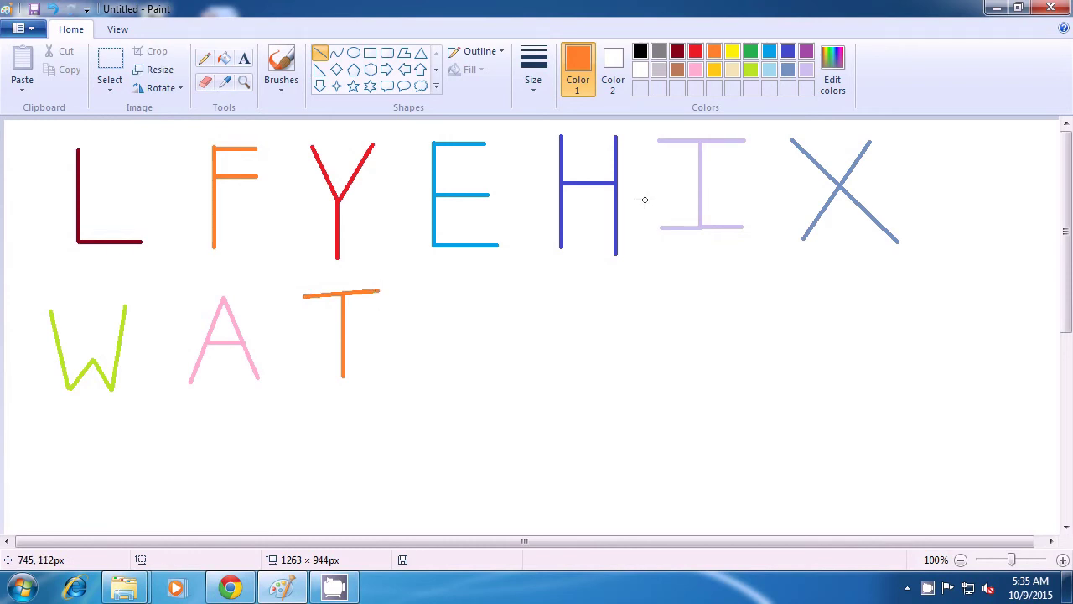
Draw a gold letter N beside the orange T, using two vertical stems joined by a diagonal.
{"action": "left_click", "coordinate": [714, 74]}
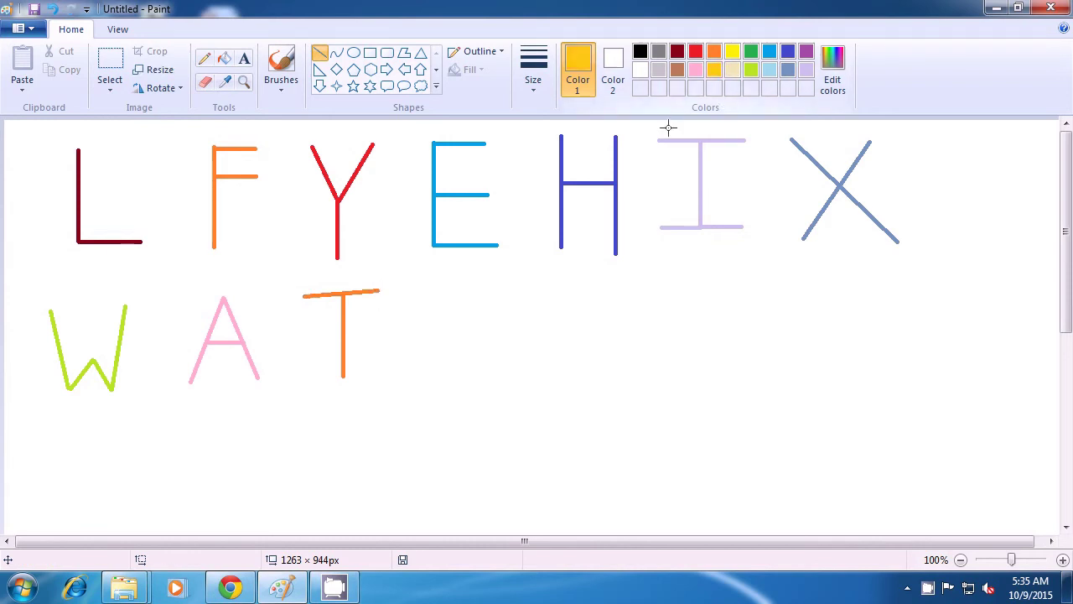
{"action": "left_click_drag", "start_coordinate": [443, 292], "coordinate": [442, 398]}
{"action": "left_click", "coordinate": [486, 381]}
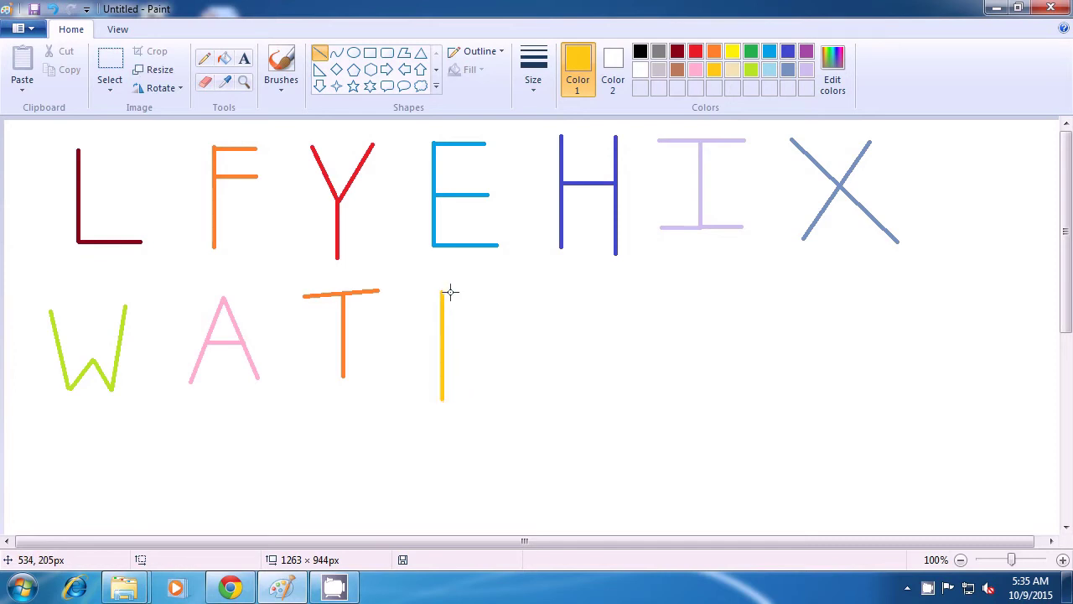
{"action": "left_click_drag", "start_coordinate": [441, 291], "coordinate": [497, 390]}
{"action": "left_click", "coordinate": [540, 388]}
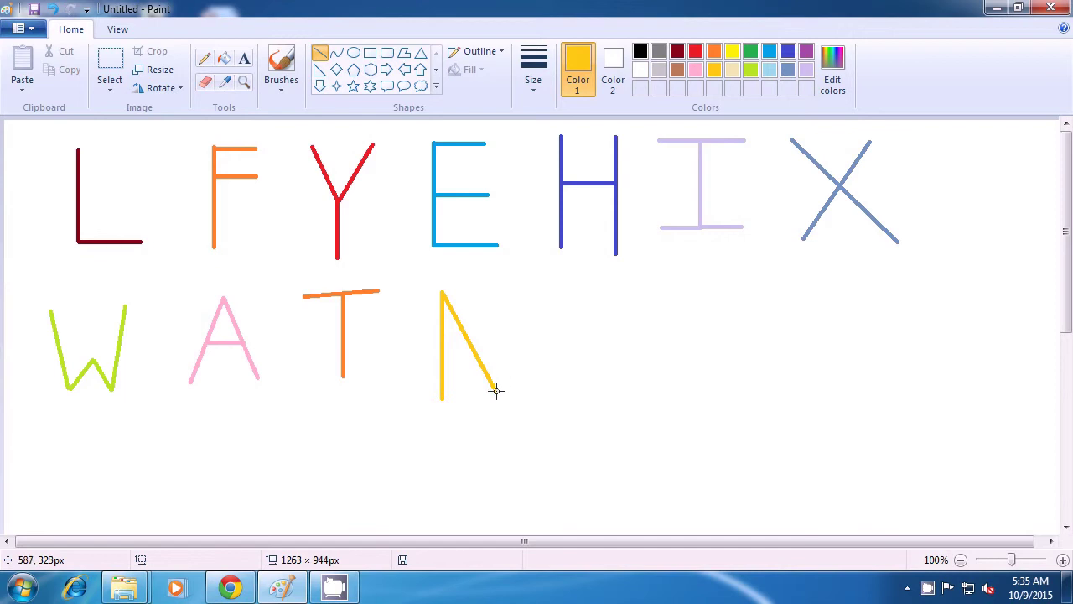
{"action": "left_click_drag", "start_coordinate": [497, 389], "coordinate": [496, 291]}
{"action": "left_click", "coordinate": [626, 328]}
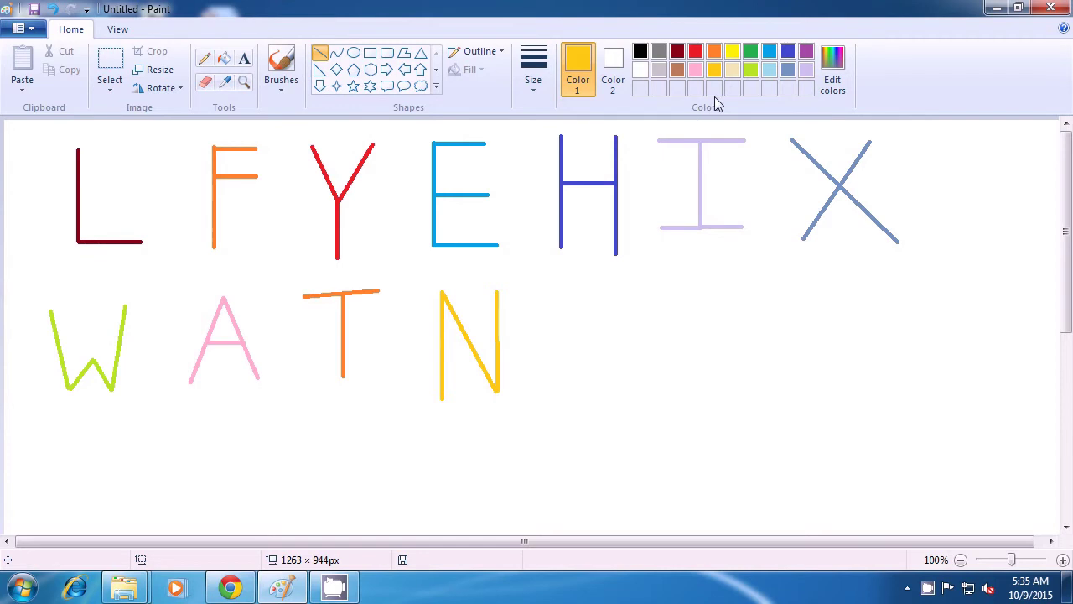
Draw a green letter V about 109 px tall beside the gold N, and a dark red letter Z beside it.
{"action": "left_click", "coordinate": [750, 54]}
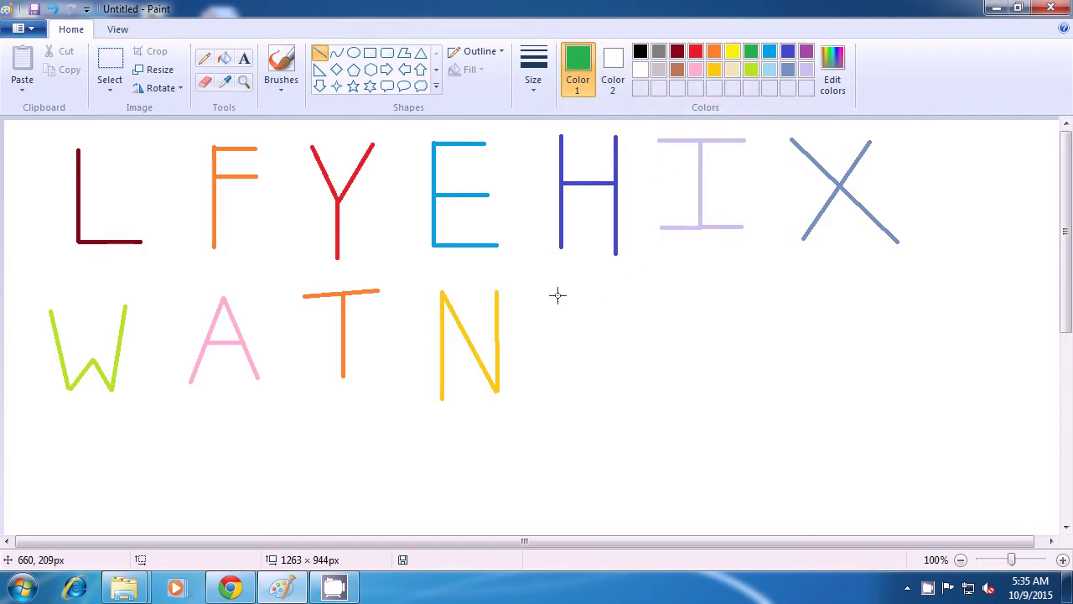
{"action": "left_click_drag", "start_coordinate": [558, 296], "coordinate": [591, 385]}
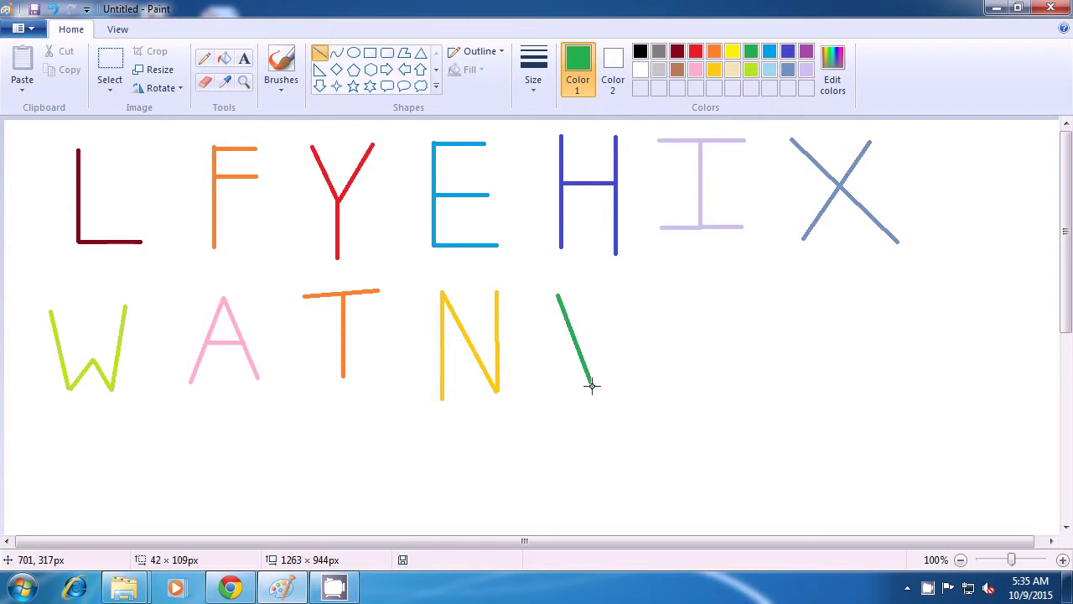
{"action": "left_click_drag", "start_coordinate": [624, 290], "coordinate": [595, 387]}
{"action": "left_click", "coordinate": [650, 385]}
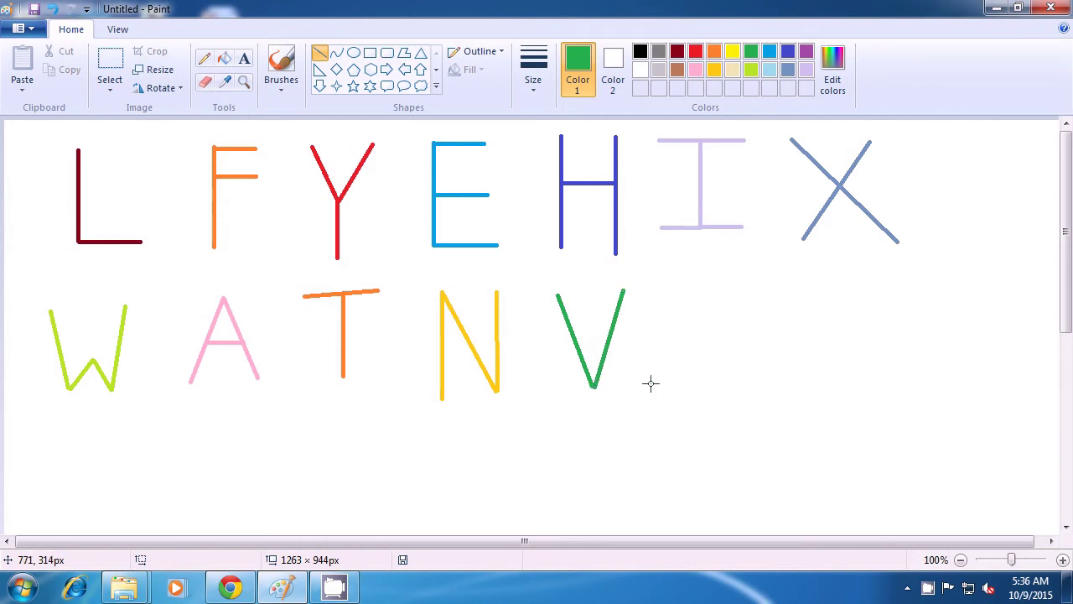
{"action": "left_click", "coordinate": [678, 56]}
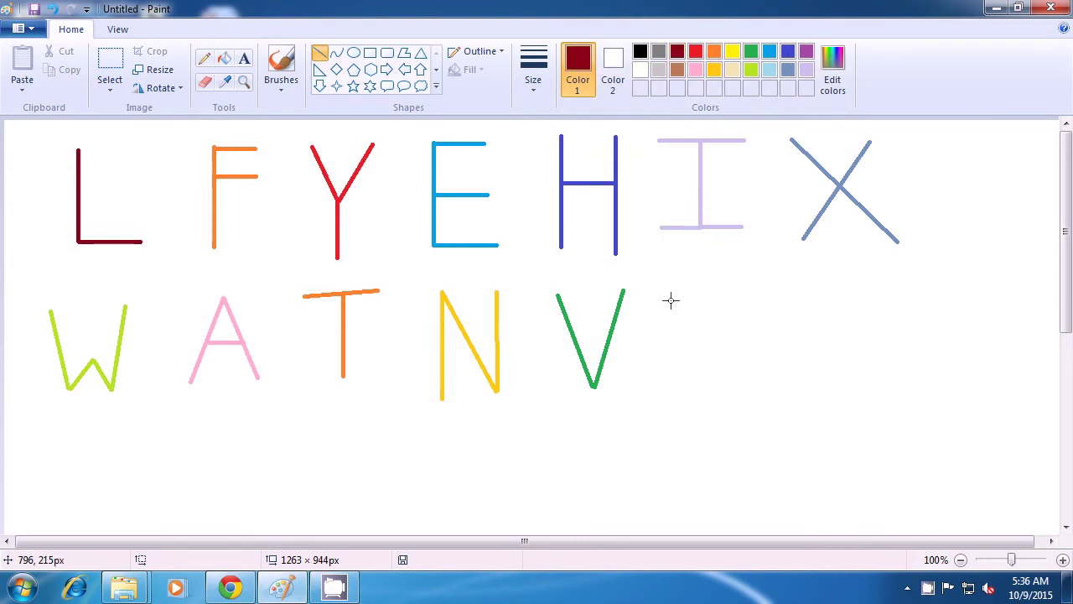
{"action": "mouse_move", "coordinate": [664, 300]}
{"action": "left_mouse_down"}
{"action": "mouse_move", "coordinate": [793, 302]}
{"action": "mouse_move", "coordinate": [762, 300]}
{"action": "mouse_move", "coordinate": [671, 372]}
{"action": "mouse_move", "coordinate": [754, 365]}
{"action": "mouse_move", "coordinate": [769, 374]}
{"action": "left_mouse_up"}
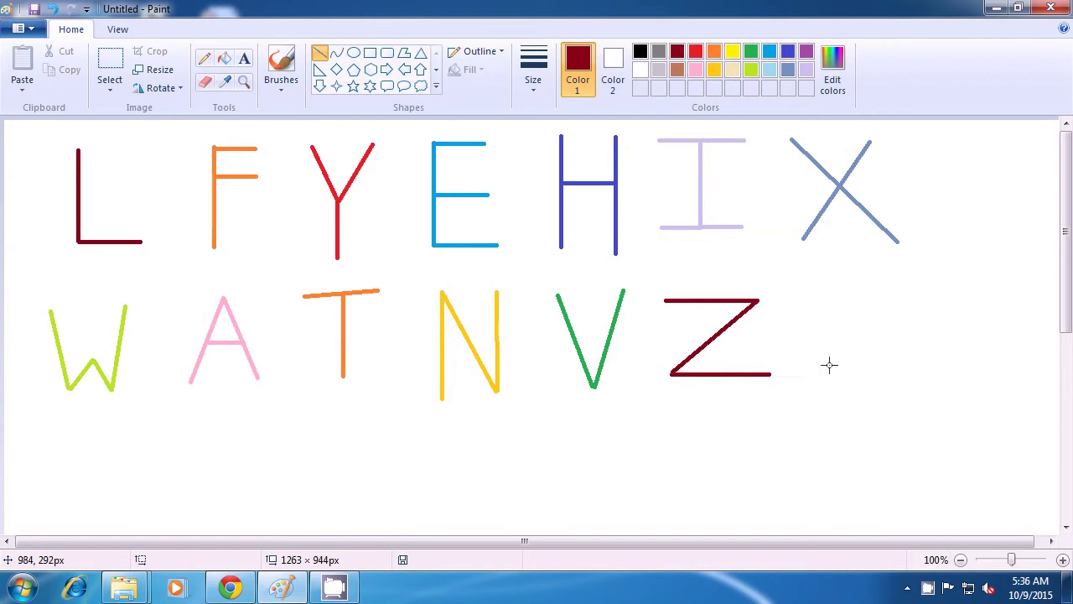
Draw an indigo letter K at the end of the second row, with an upper arm about 70 × 90 px and a lower arm about 103 × 60 px.
{"action": "left_click", "coordinate": [787, 52]}
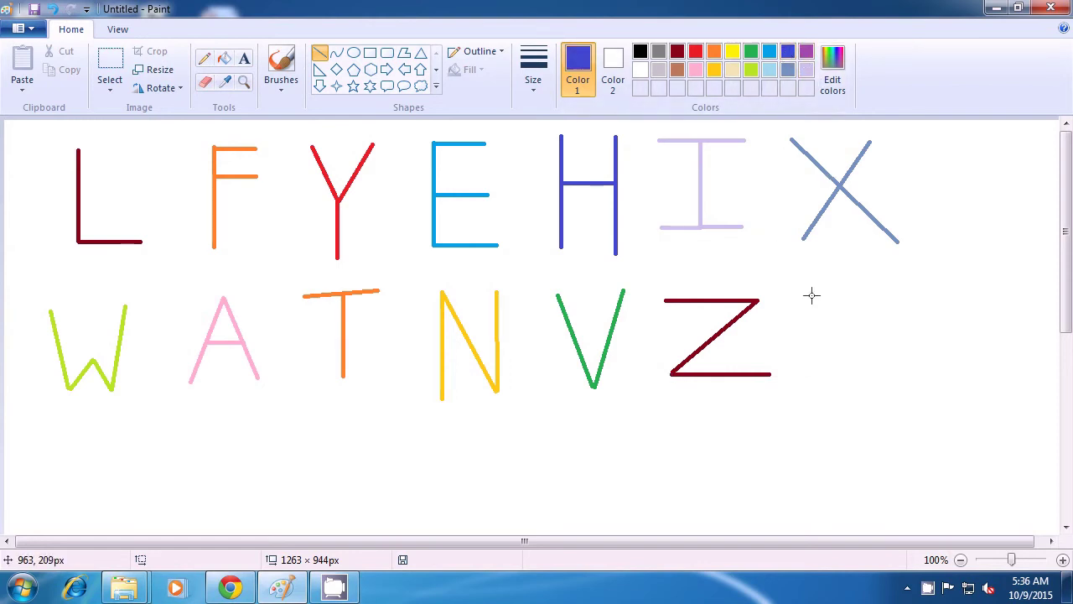
{"action": "left_click_drag", "start_coordinate": [824, 286], "coordinate": [825, 415]}
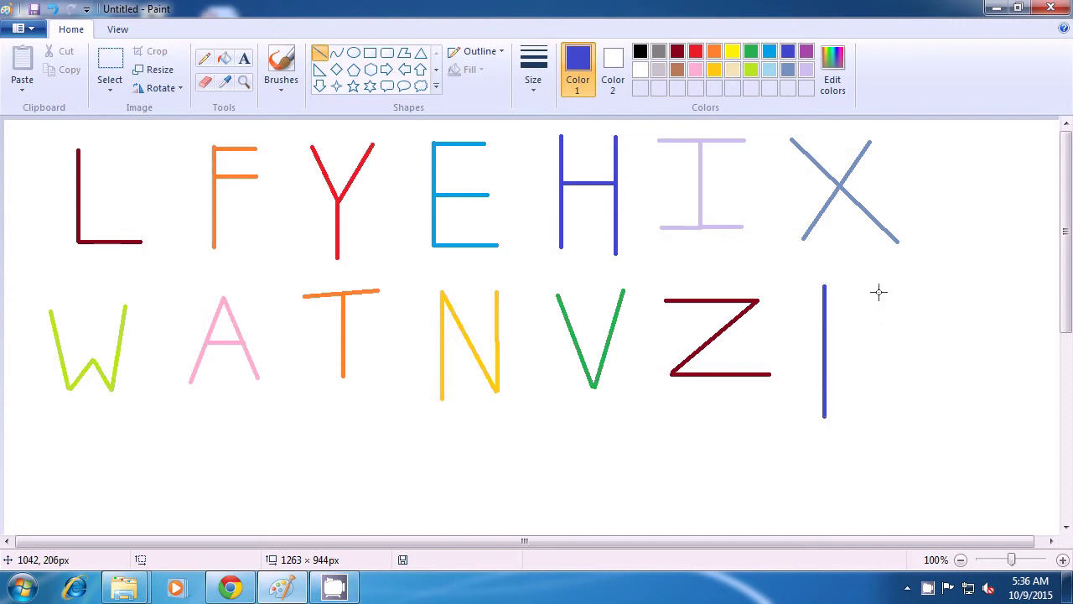
{"action": "left_click_drag", "start_coordinate": [886, 284], "coordinate": [828, 358]}
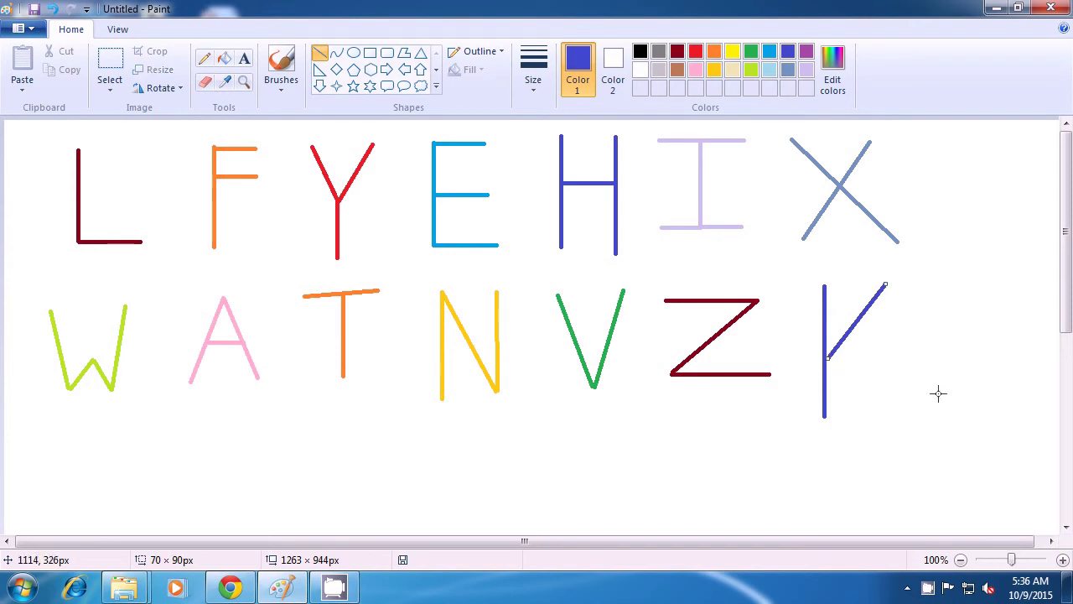
{"action": "left_click", "coordinate": [836, 359]}
{"action": "left_click_drag", "start_coordinate": [826, 360], "coordinate": [911, 409]}
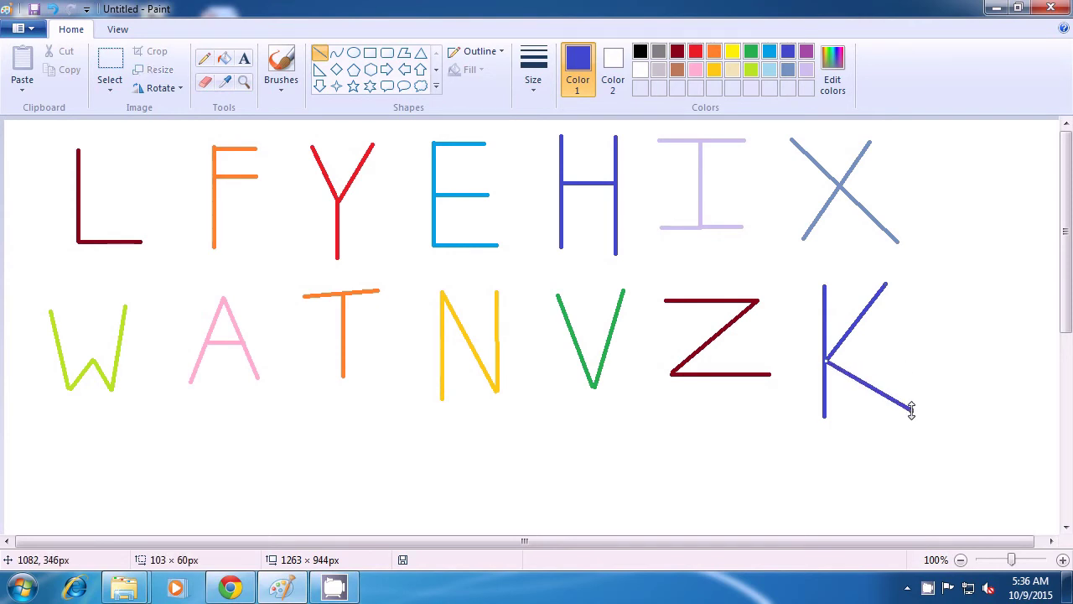
{"action": "left_click", "coordinate": [961, 405]}
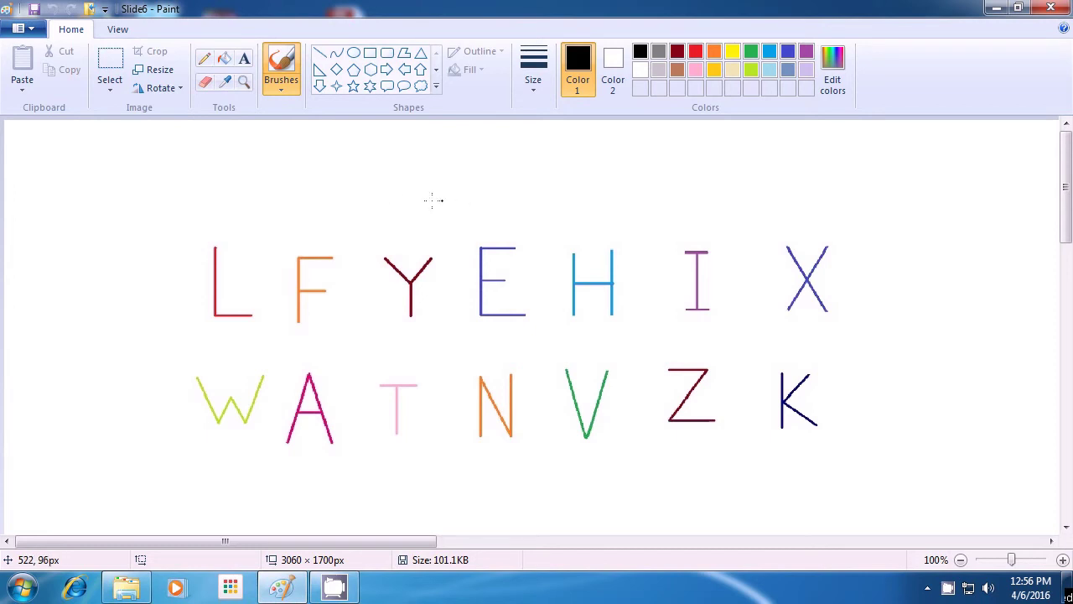
Select the entire Slide6 picture and delete its contents to clear the canvas.
{"action": "left_click", "coordinate": [107, 94]}
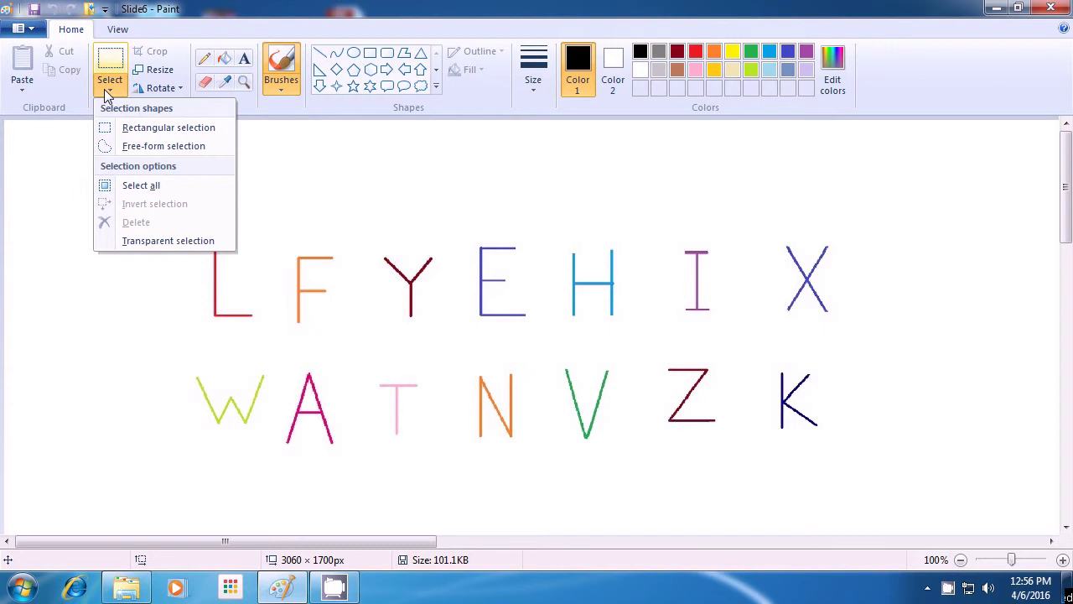
{"action": "left_click", "coordinate": [124, 186]}
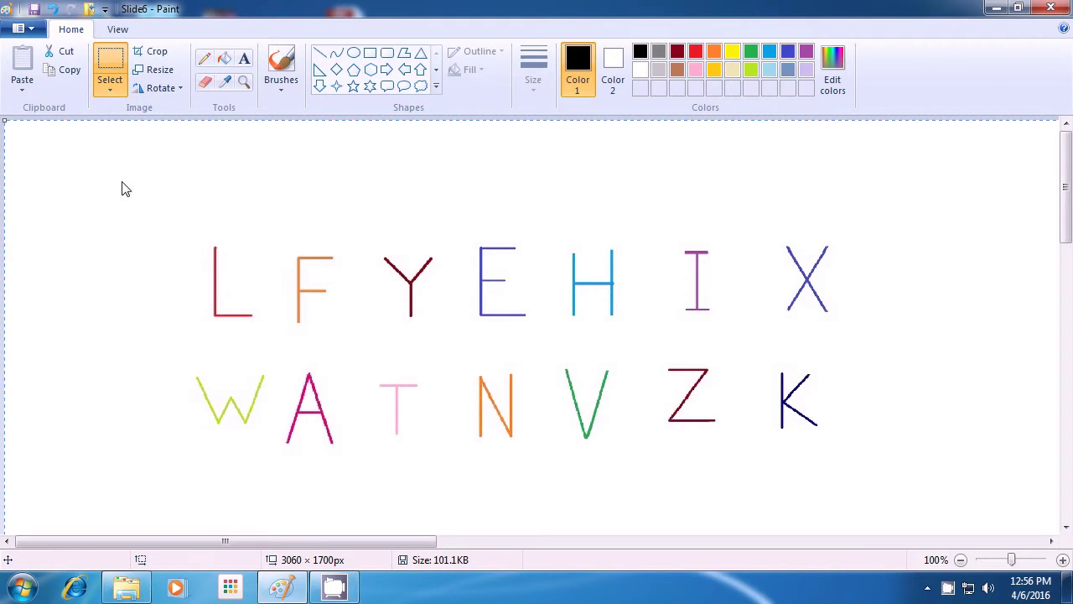
{"action": "key", "text": "Delete"}
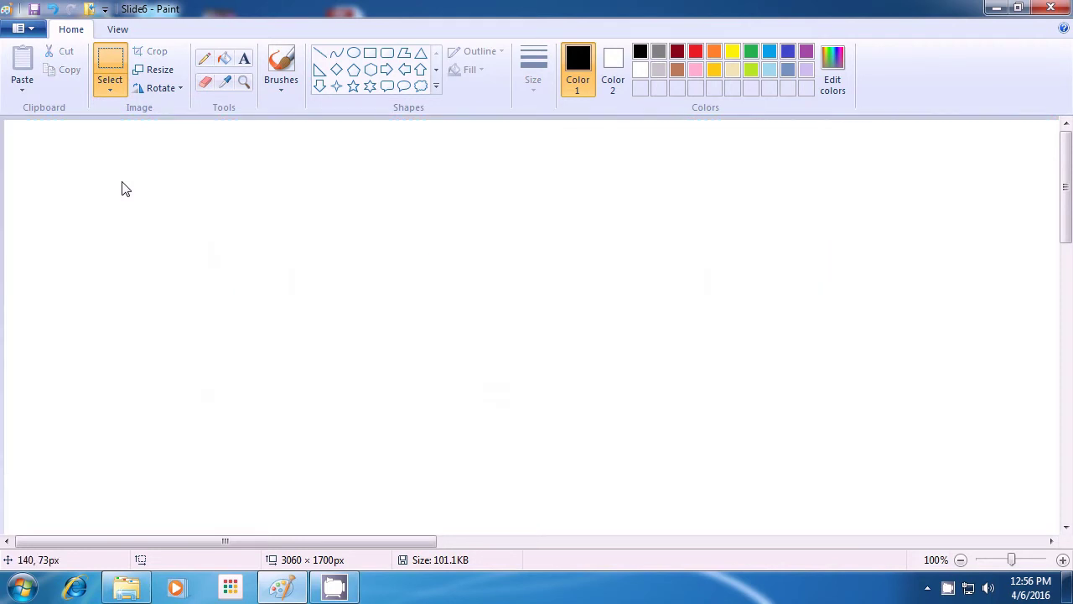
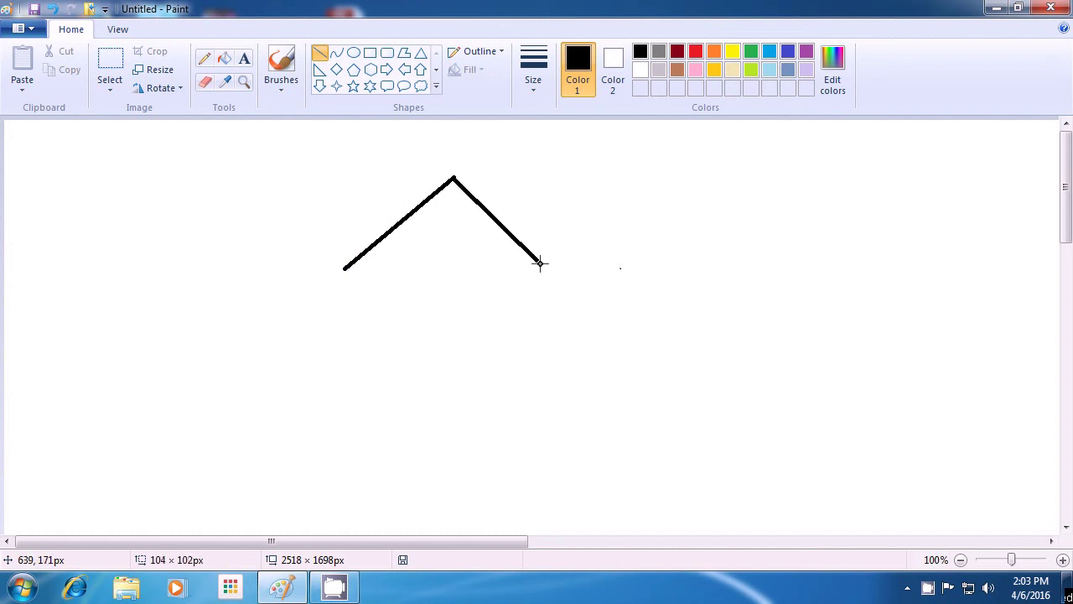
Close the black triangular roof with a base line about 242 px wide between the ends of its two slopes.
{"action": "left_click", "coordinate": [630, 256]}
{"action": "left_click_drag", "start_coordinate": [344, 268], "coordinate": [548, 266]}
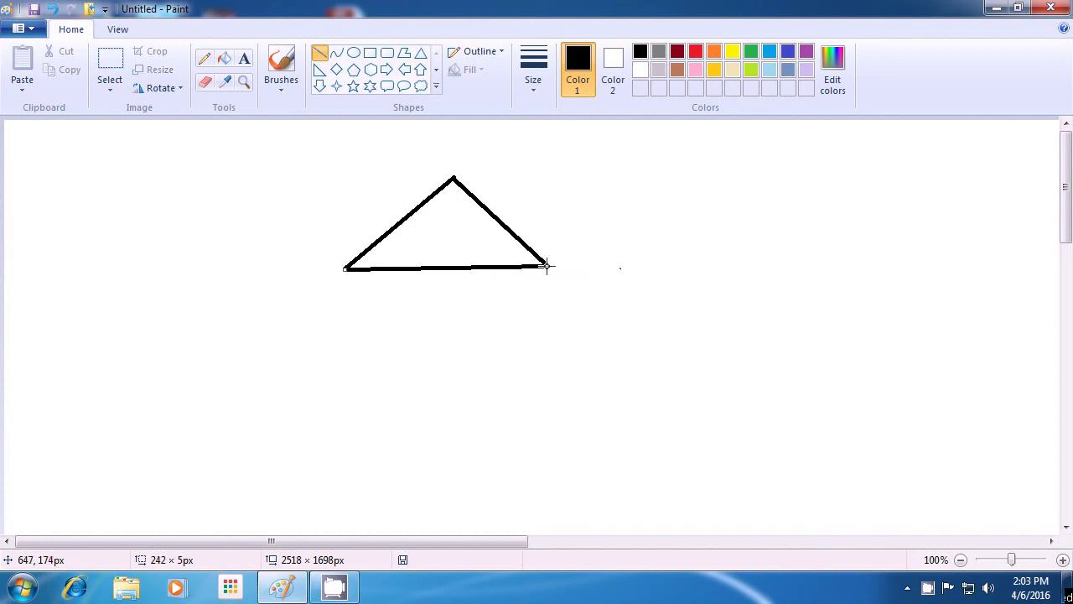
{"action": "left_click", "coordinate": [608, 259]}
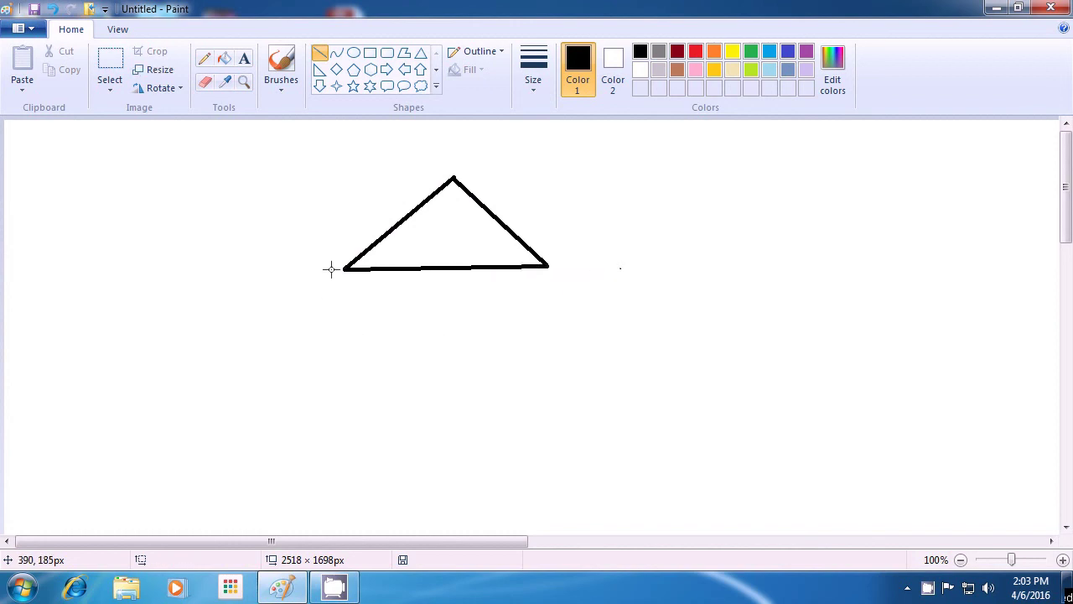
Draw the house body below the roof with two vertical walls and a floor line about 243 px wide.
{"action": "left_click_drag", "start_coordinate": [347, 269], "coordinate": [346, 433]}
{"action": "left_click", "coordinate": [510, 387]}
{"action": "left_click_drag", "start_coordinate": [346, 435], "coordinate": [549, 434]}
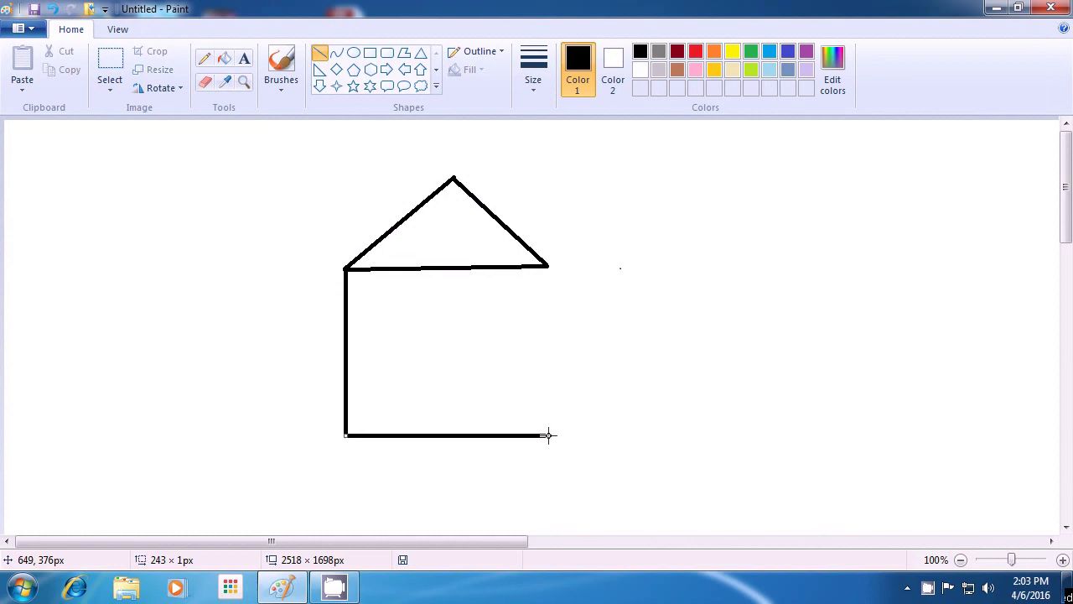
{"action": "left_click_drag", "start_coordinate": [548, 266], "coordinate": [550, 435]}
{"action": "left_click", "coordinate": [602, 422]}
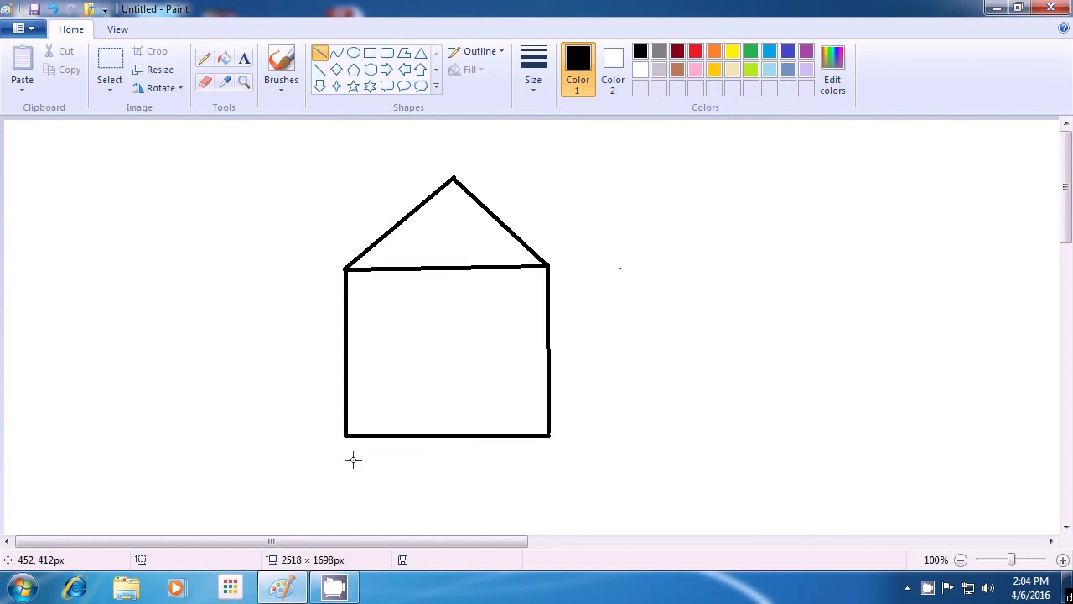
Draw a door about 82 px tall standing on the floor line near the left wall, with a small rectangle inside it.
{"action": "left_click_drag", "start_coordinate": [385, 433], "coordinate": [429, 436]}
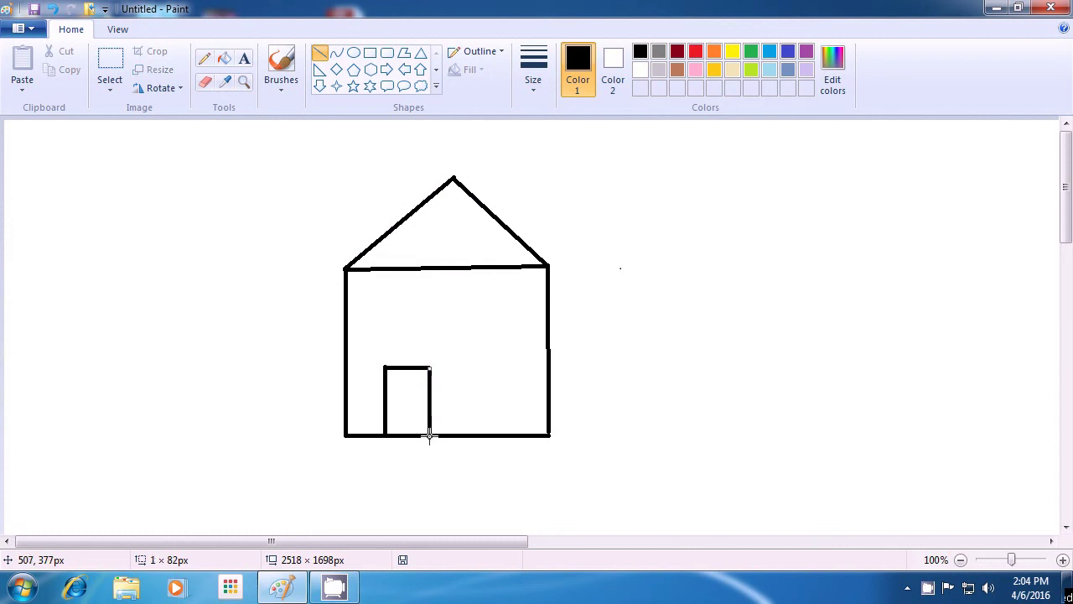
{"action": "left_click", "coordinate": [457, 415]}
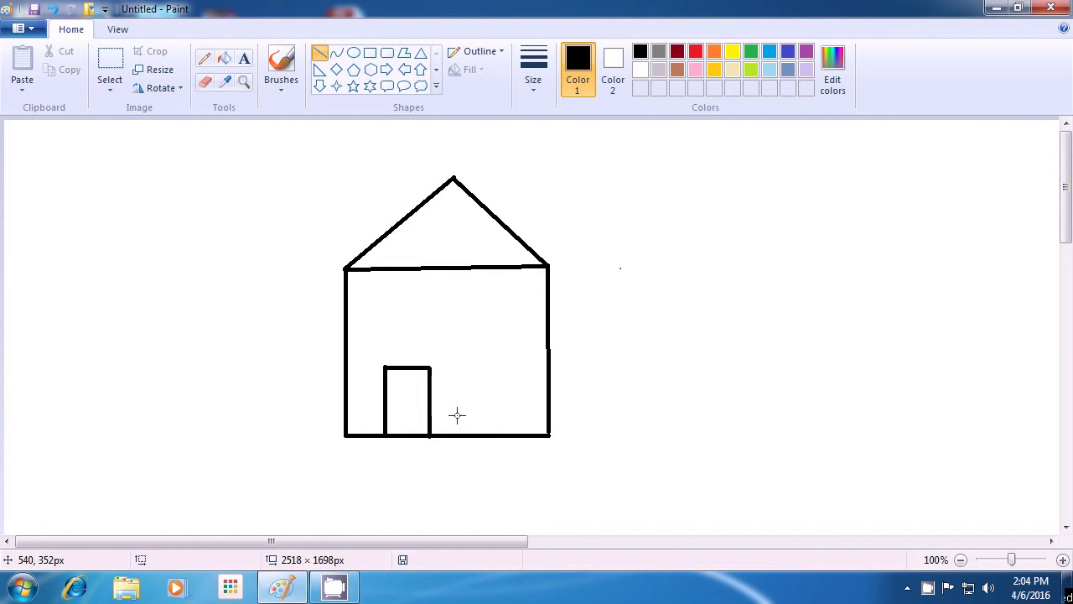
{"action": "left_click_drag", "start_coordinate": [392, 404], "coordinate": [392, 392]}
{"action": "left_click", "coordinate": [404, 406]}
{"action": "left_click", "coordinate": [392, 405]}
{"action": "mouse_move", "coordinate": [393, 404]}
{"action": "left_mouse_down"}
{"action": "mouse_move", "coordinate": [405, 404]}
{"action": "mouse_move", "coordinate": [394, 394]}
{"action": "mouse_move", "coordinate": [417, 393]}
{"action": "mouse_move", "coordinate": [403, 407]}
{"action": "left_mouse_up"}
{"action": "left_click", "coordinate": [421, 404]}
{"action": "left_click", "coordinate": [451, 388]}
{"action": "left_click", "coordinate": [457, 392]}
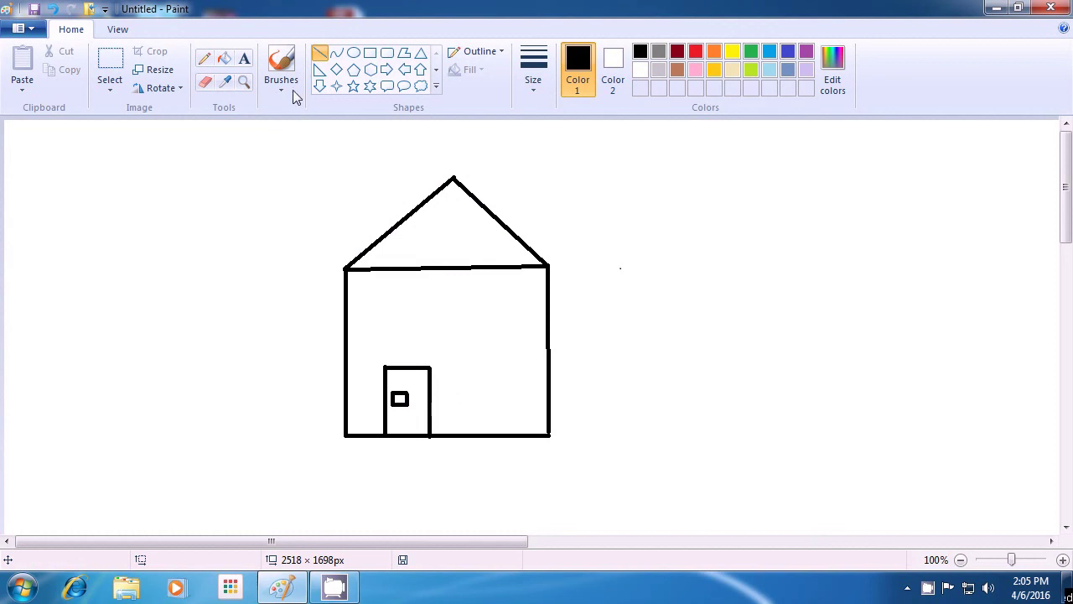
Fill the roof triangle with red and the house wall with yellow.
{"action": "left_click", "coordinate": [227, 61]}
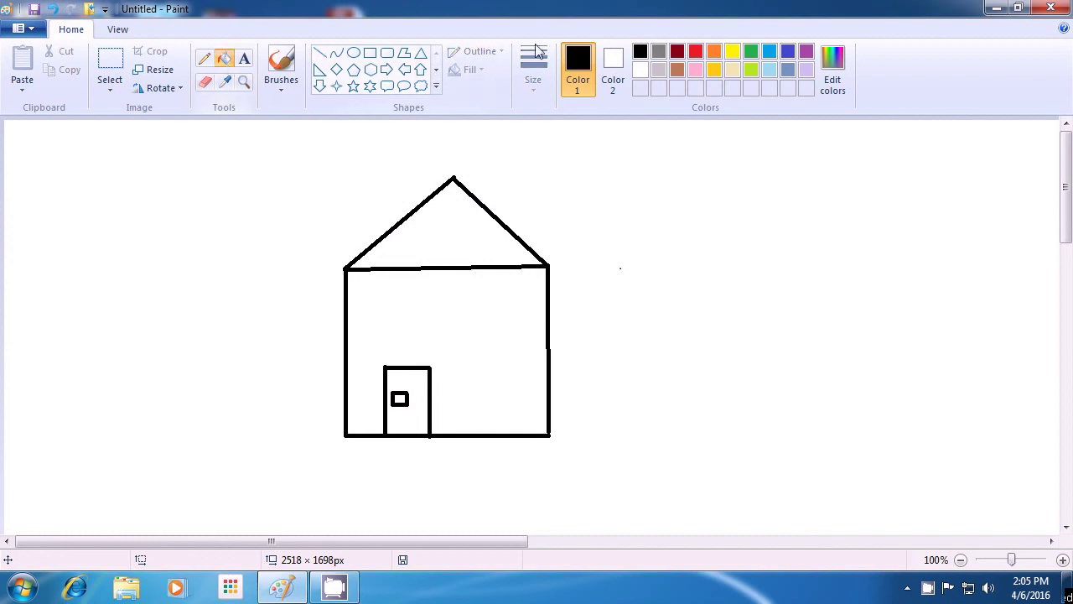
{"action": "left_click", "coordinate": [695, 55]}
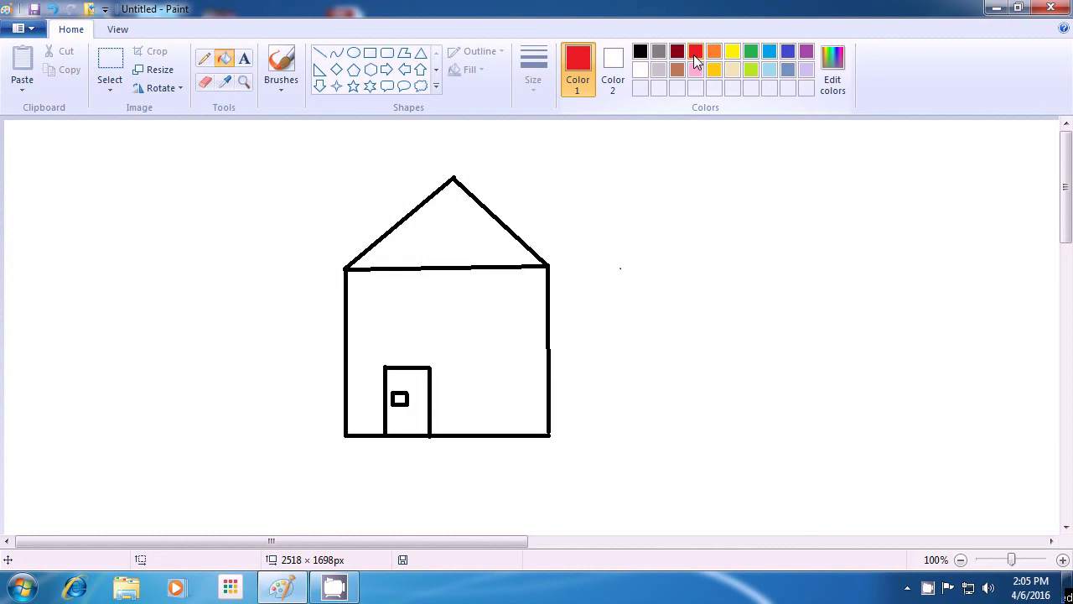
{"action": "left_click", "coordinate": [439, 232]}
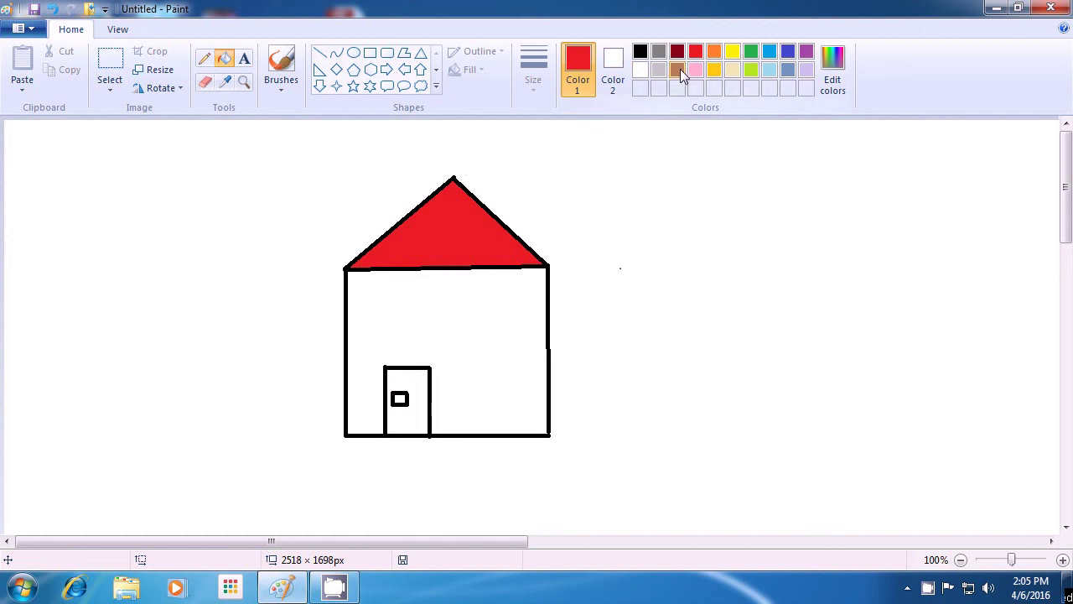
{"action": "left_click", "coordinate": [732, 52]}
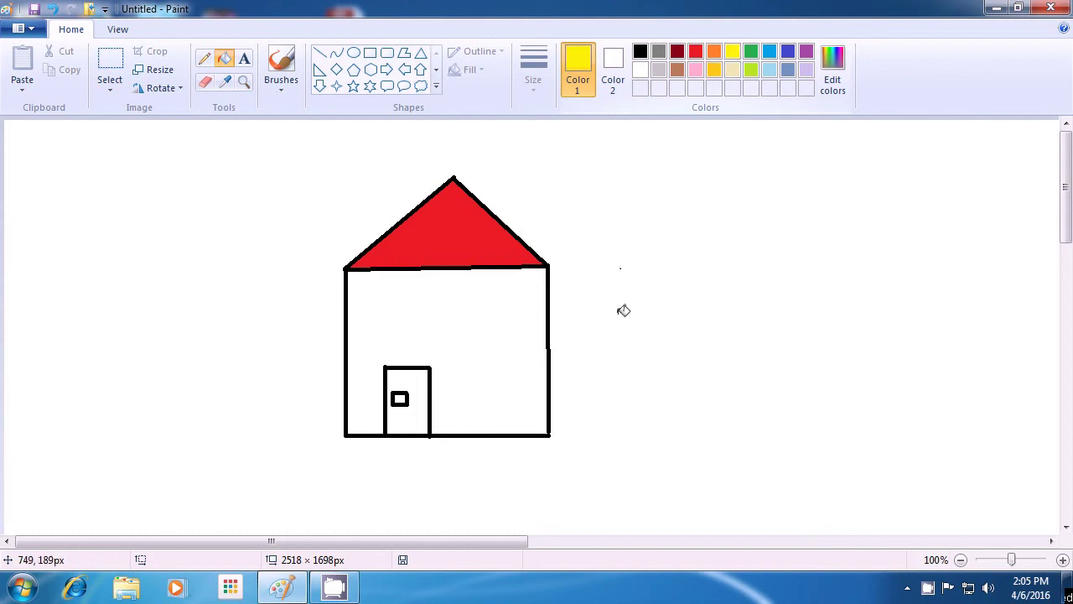
{"action": "left_click", "coordinate": [472, 331]}
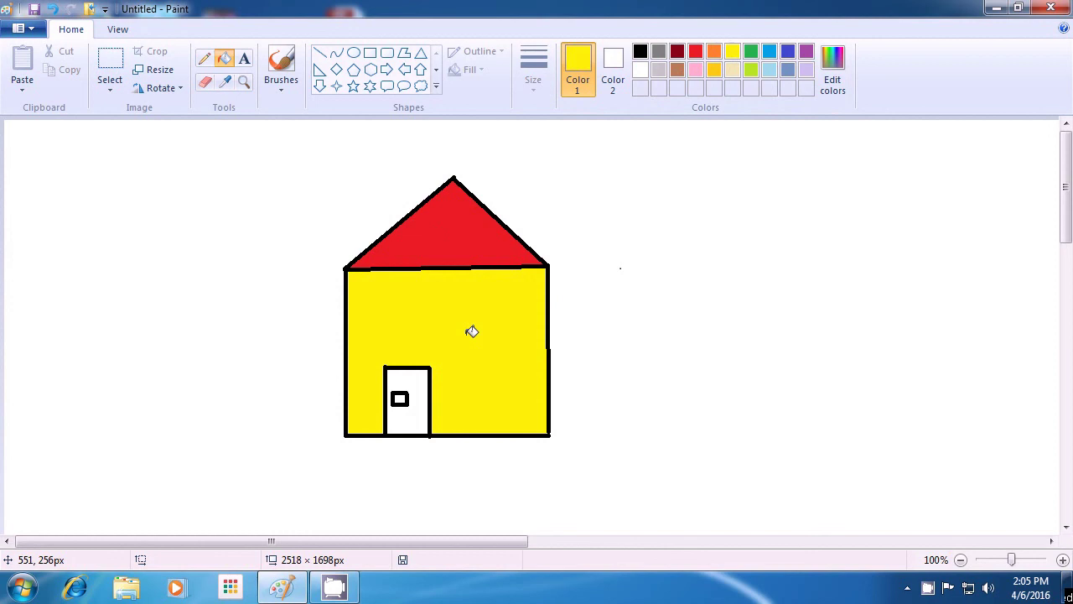
Fill the door with brown and the small rectangle on it with black.
{"action": "left_click", "coordinate": [677, 70]}
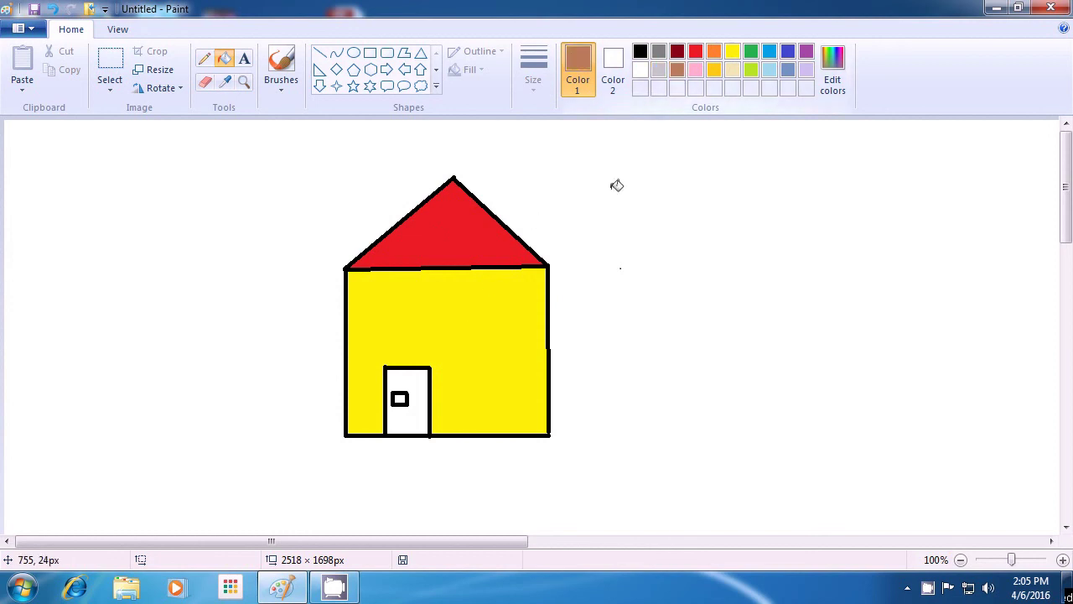
{"action": "left_click", "coordinate": [413, 383]}
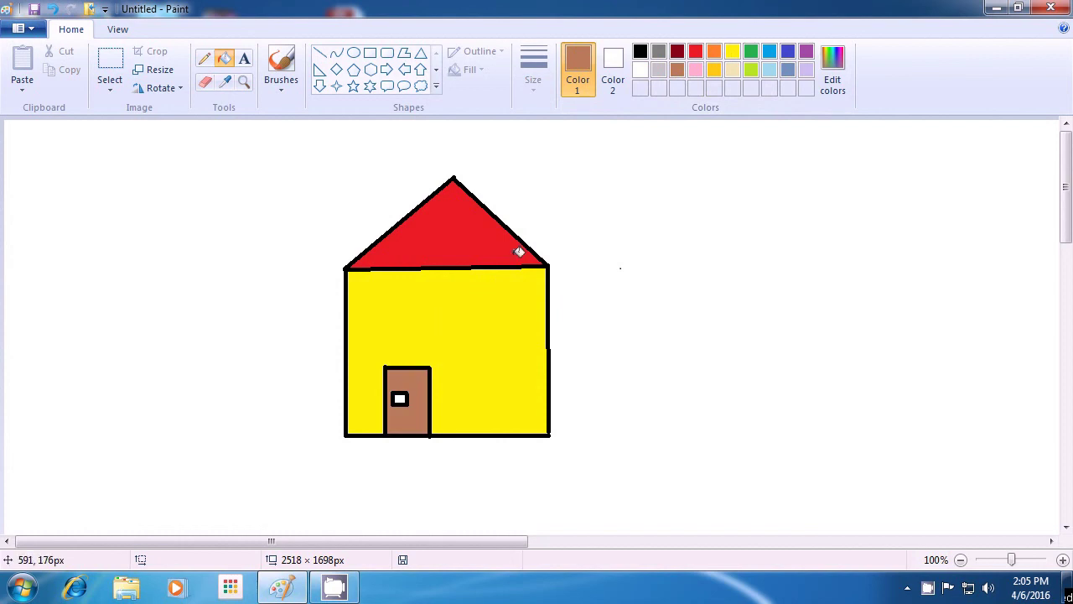
{"action": "left_click", "coordinate": [640, 50]}
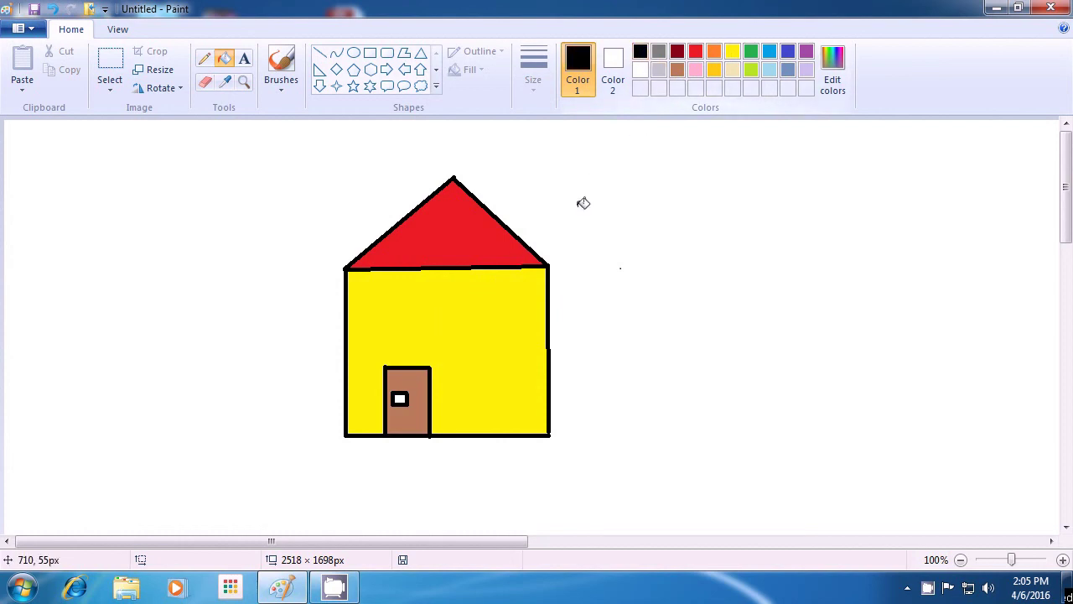
{"action": "left_click", "coordinate": [399, 398]}
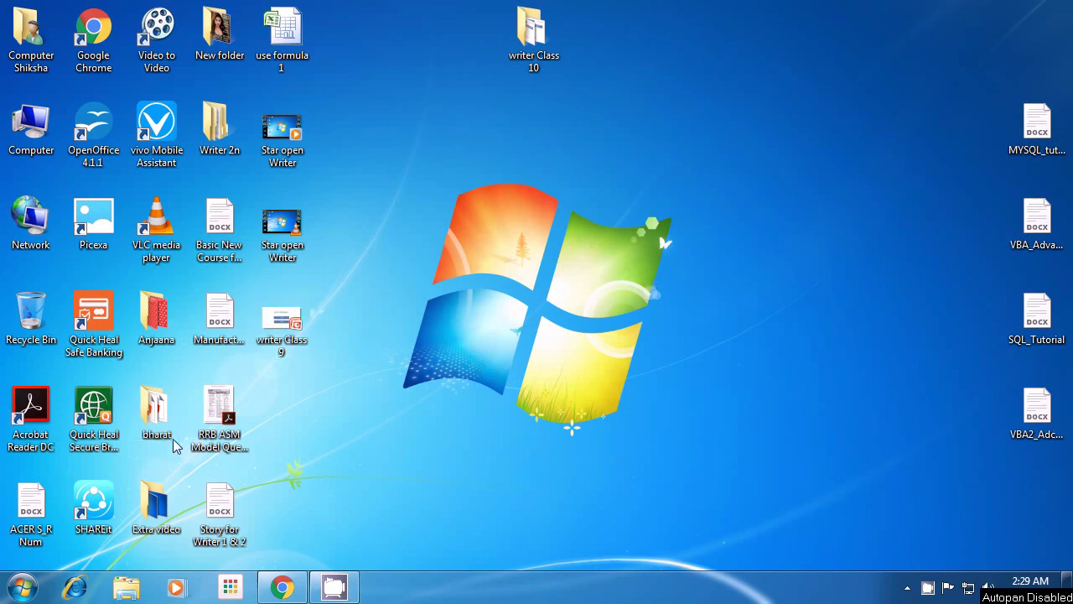
Open the Windows Start menu.
{"action": "left_click", "coordinate": [23, 591]}
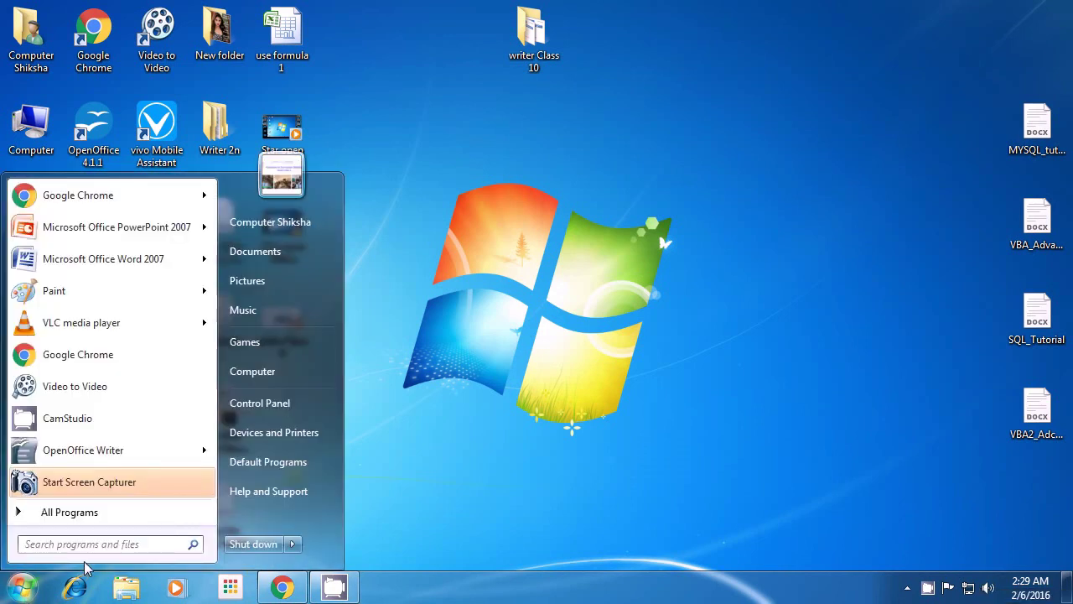